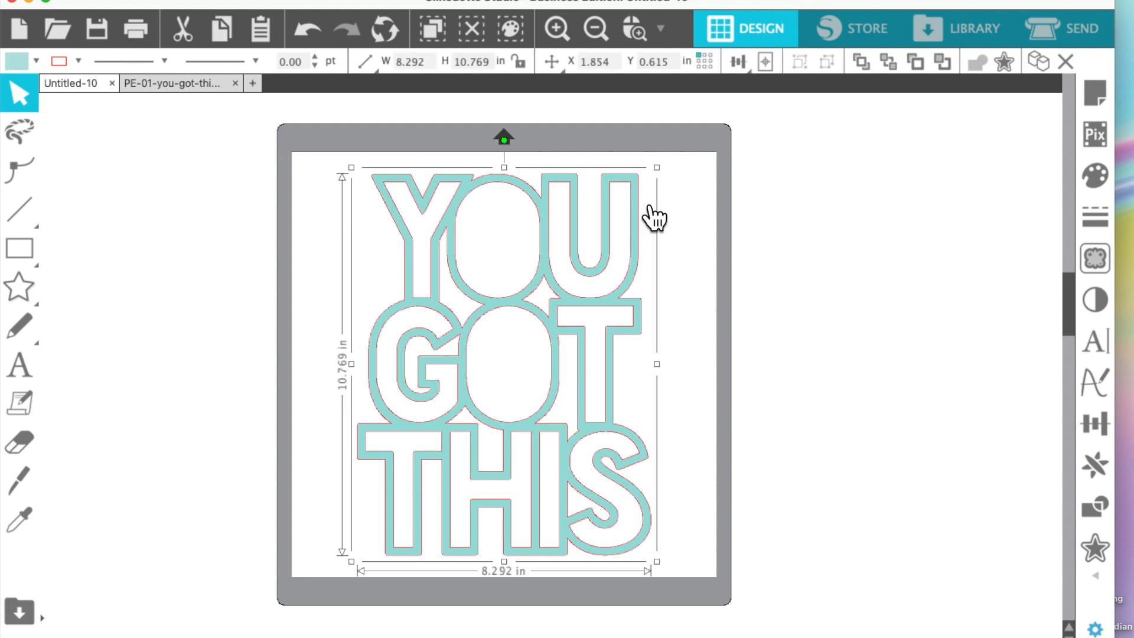
Release the compound path of the outlined YOU GOT THIS design and deselect the resulting pieces.
{"action": "left_click", "coordinate": [370, 1]}
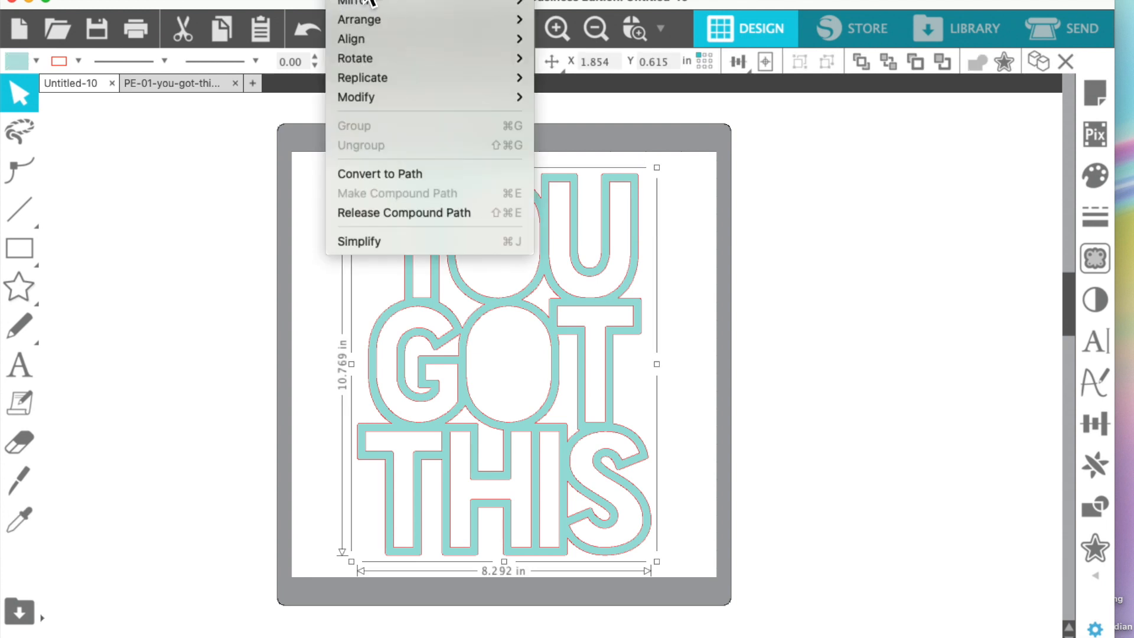
{"action": "left_click", "coordinate": [364, 216]}
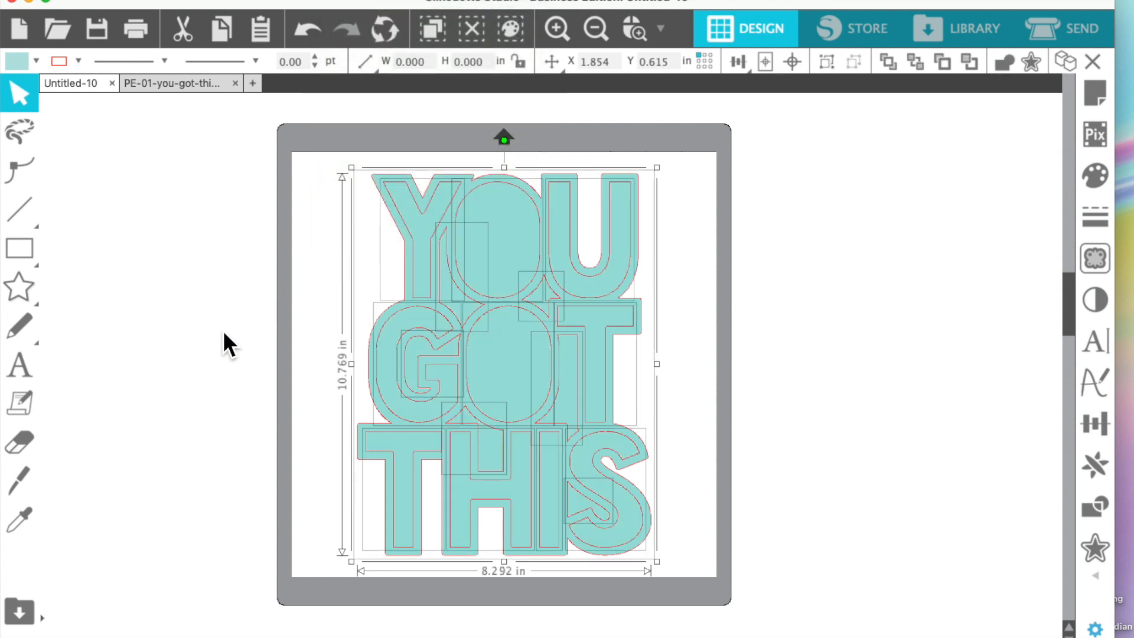
{"action": "left_click", "coordinate": [225, 334]}
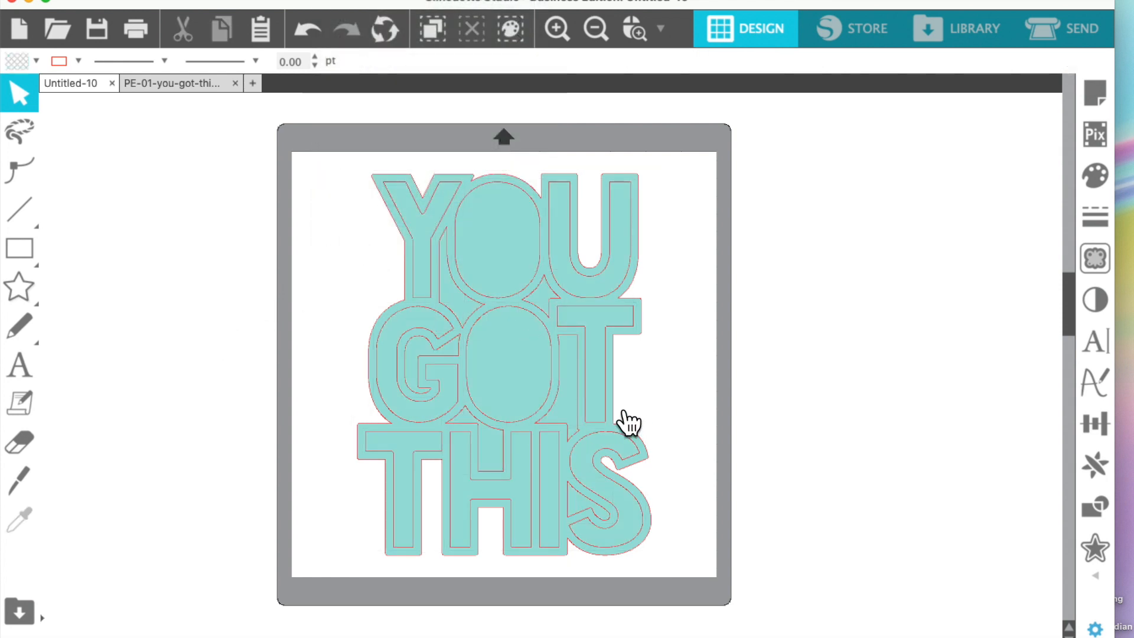
Move the outer silhouette and the loose filler scraps between the letters off the mat, leaving the letters in place.
{"action": "left_click_drag", "start_coordinate": [619, 404], "coordinate": [981, 435]}
{"action": "left_click", "coordinate": [981, 435]}
{"action": "left_click", "coordinate": [476, 321]}
{"action": "left_click_drag", "start_coordinate": [480, 309], "coordinate": [851, 366]}
{"action": "left_click_drag", "start_coordinate": [545, 296], "coordinate": [874, 337]}
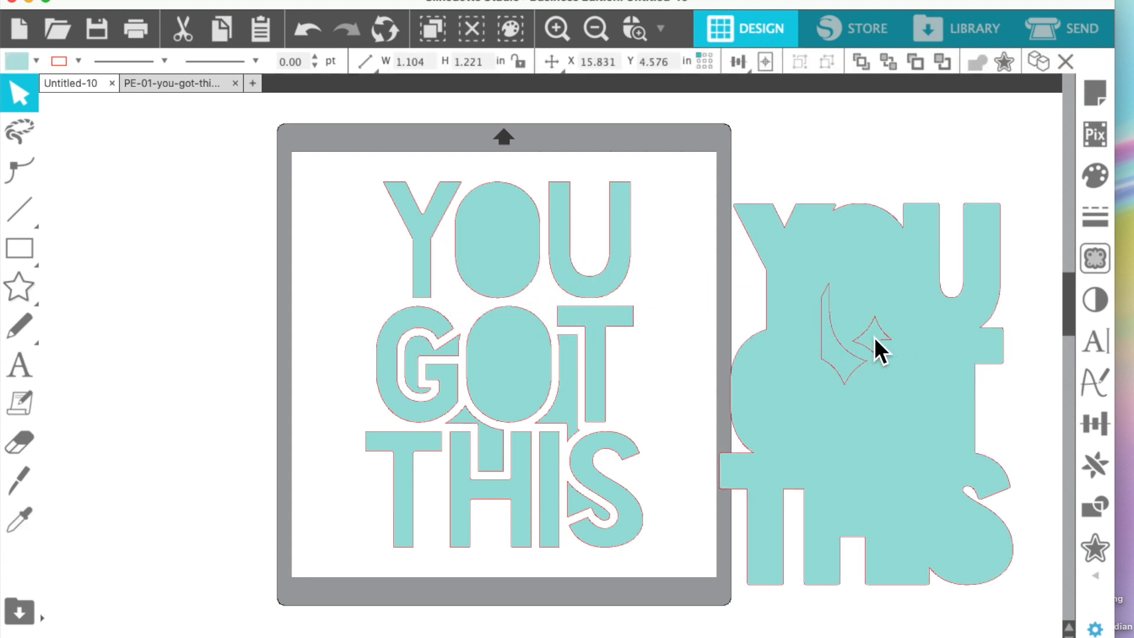
{"action": "left_click_drag", "start_coordinate": [583, 418], "coordinate": [895, 417]}
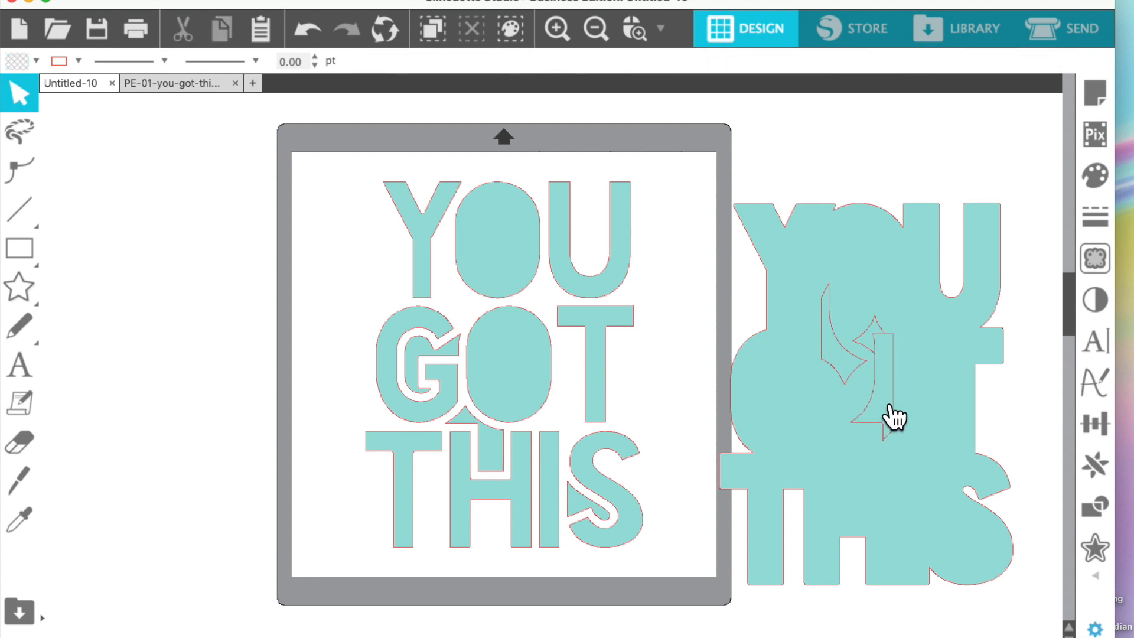
{"action": "left_click_drag", "start_coordinate": [581, 511], "coordinate": [818, 449]}
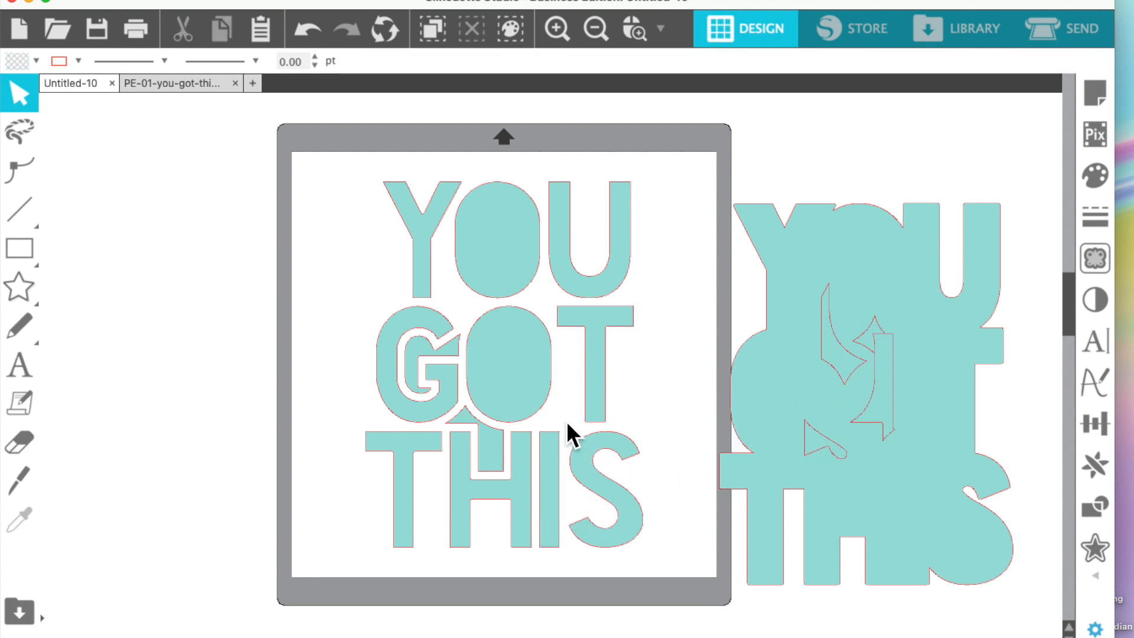
{"action": "left_click_drag", "start_coordinate": [502, 463], "coordinate": [855, 412]}
Delete the outer silhouette together with the filler scraps set aside beside the mat.
{"action": "left_click", "coordinate": [705, 147]}
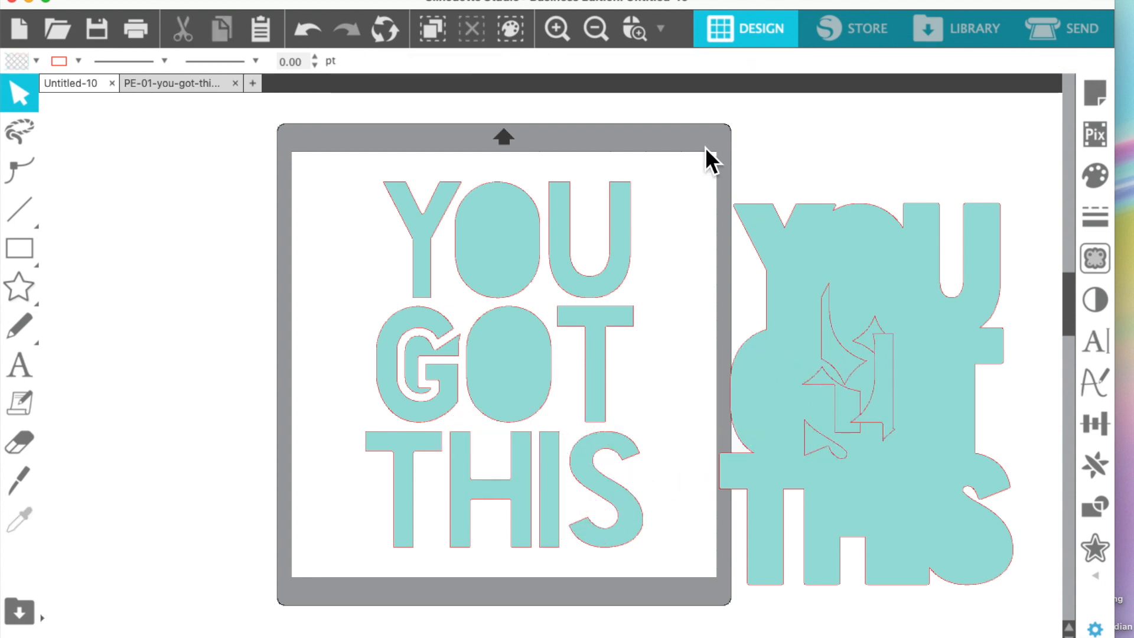
{"action": "left_click_drag", "start_coordinate": [712, 143], "coordinate": [1038, 568]}
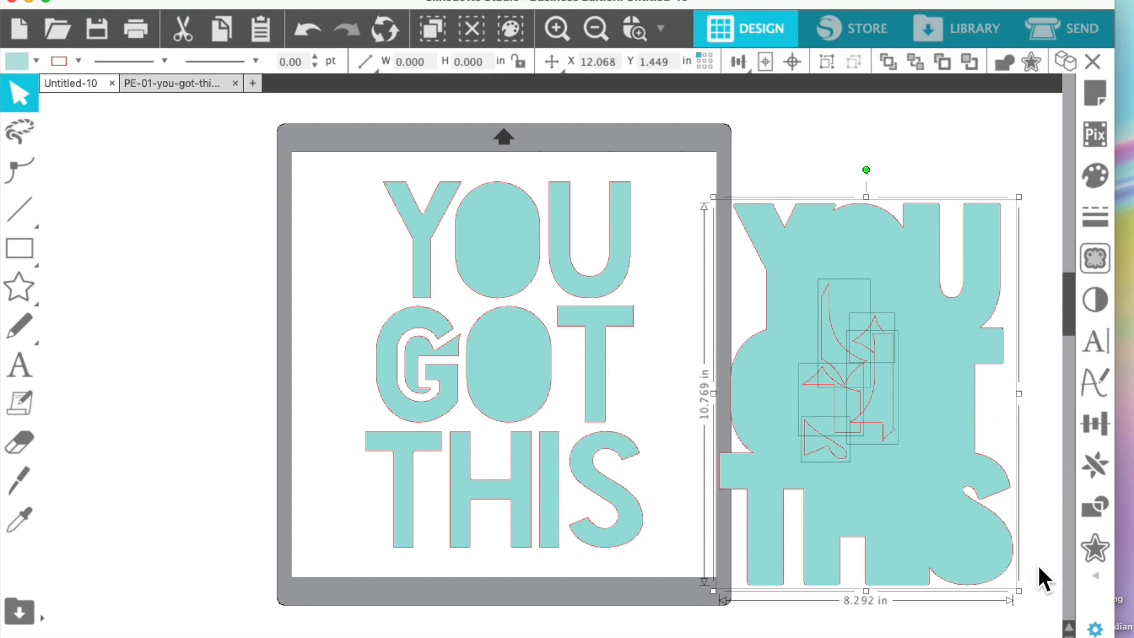
{"action": "key", "text": "Delete"}
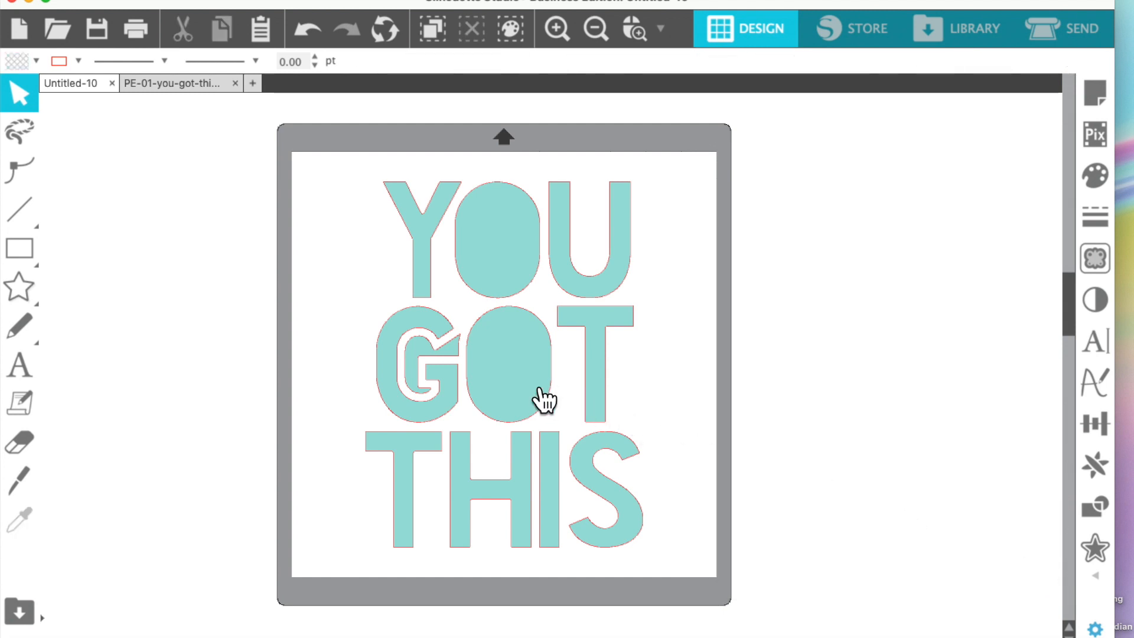
Delete the leftover piece inside the G and group all the YOU GOT THIS letters.
{"action": "left_click", "coordinate": [459, 349]}
{"action": "key", "text": "Delete"}
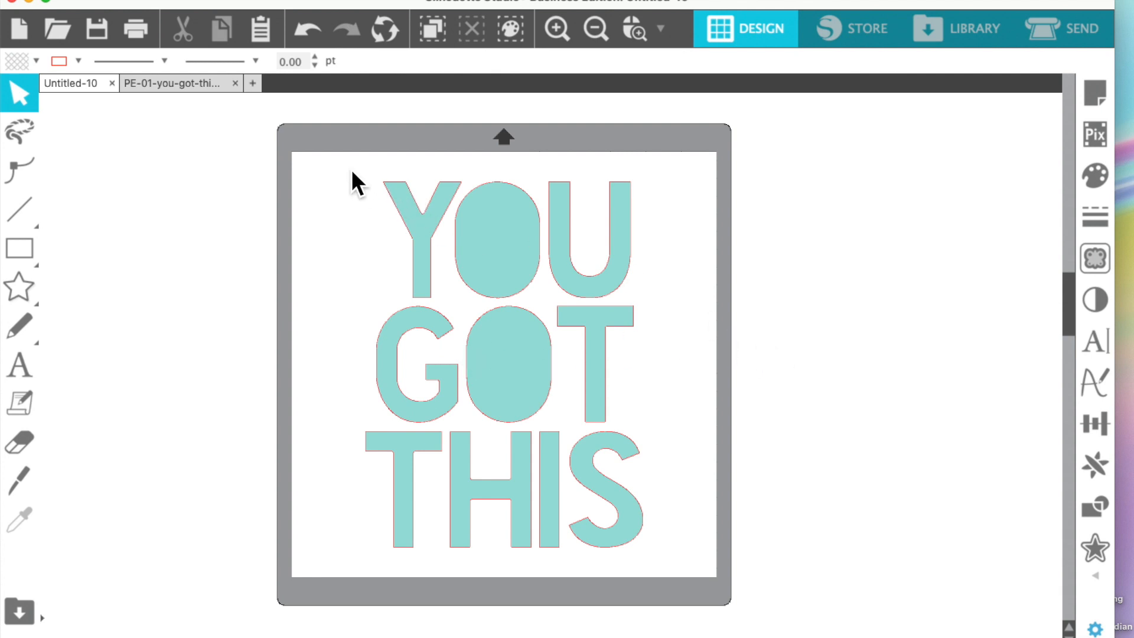
{"action": "left_click_drag", "start_coordinate": [346, 164], "coordinate": [681, 547]}
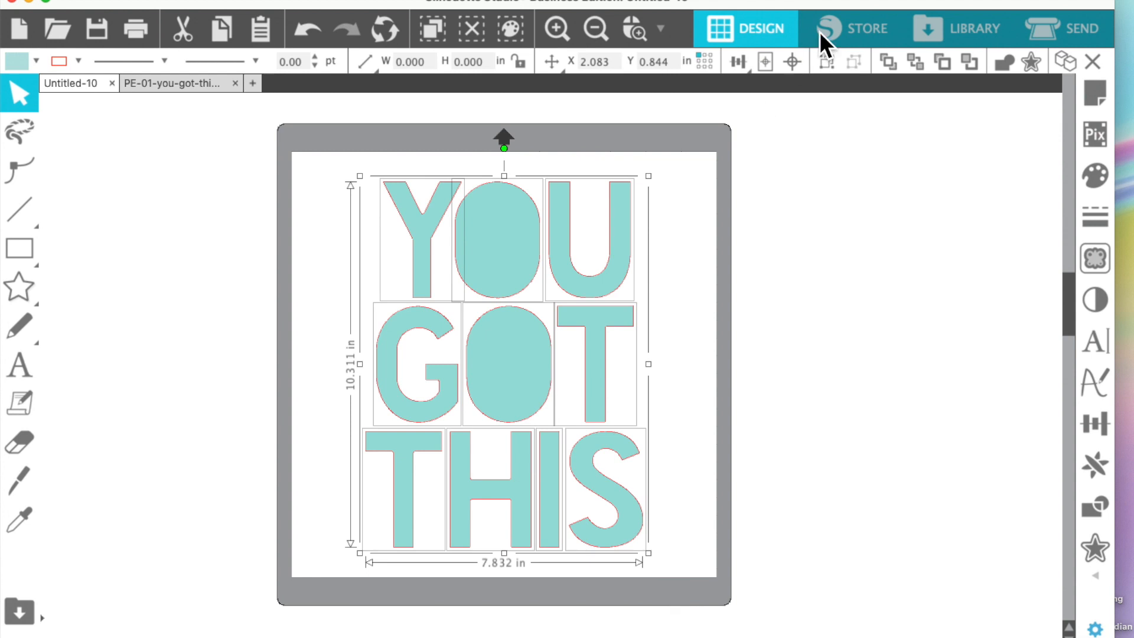
{"action": "left_click", "coordinate": [835, 65]}
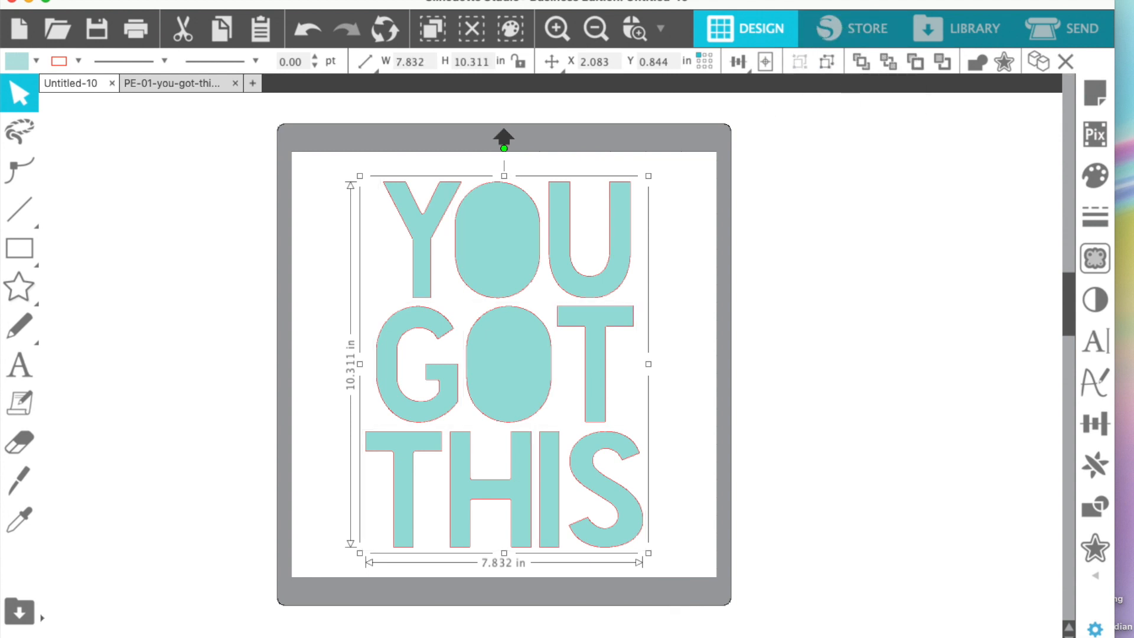
Paste the grouped letters into the PE-01-you-got-thi... document and line them up inside the dotted stitch outline.
{"action": "left_click", "coordinate": [213, 84]}
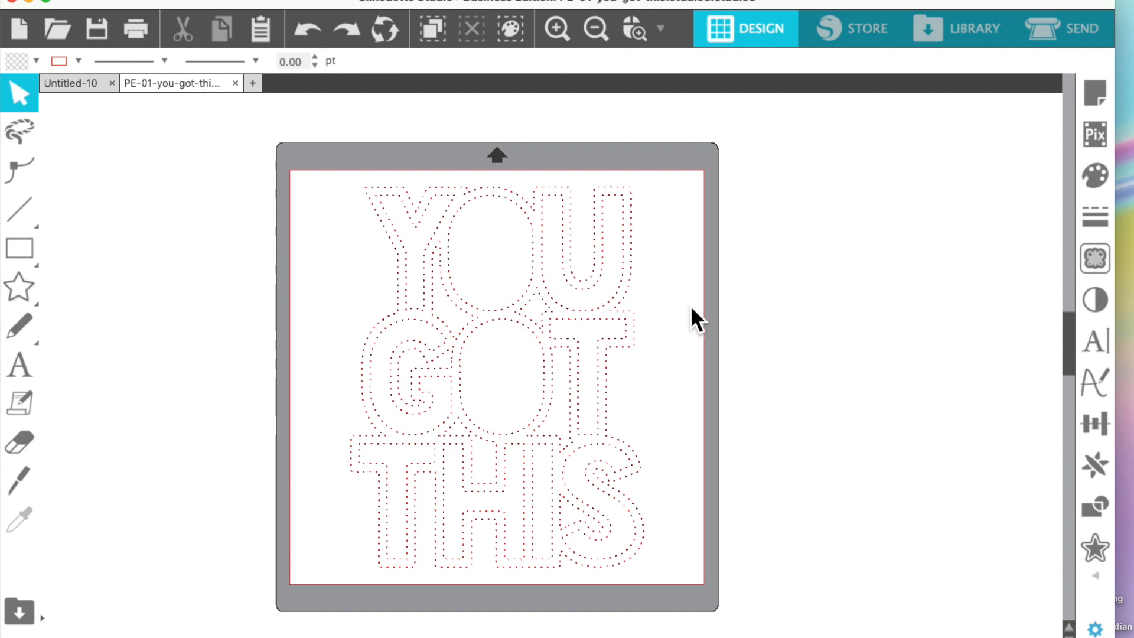
{"action": "left_click", "coordinate": [644, 359]}
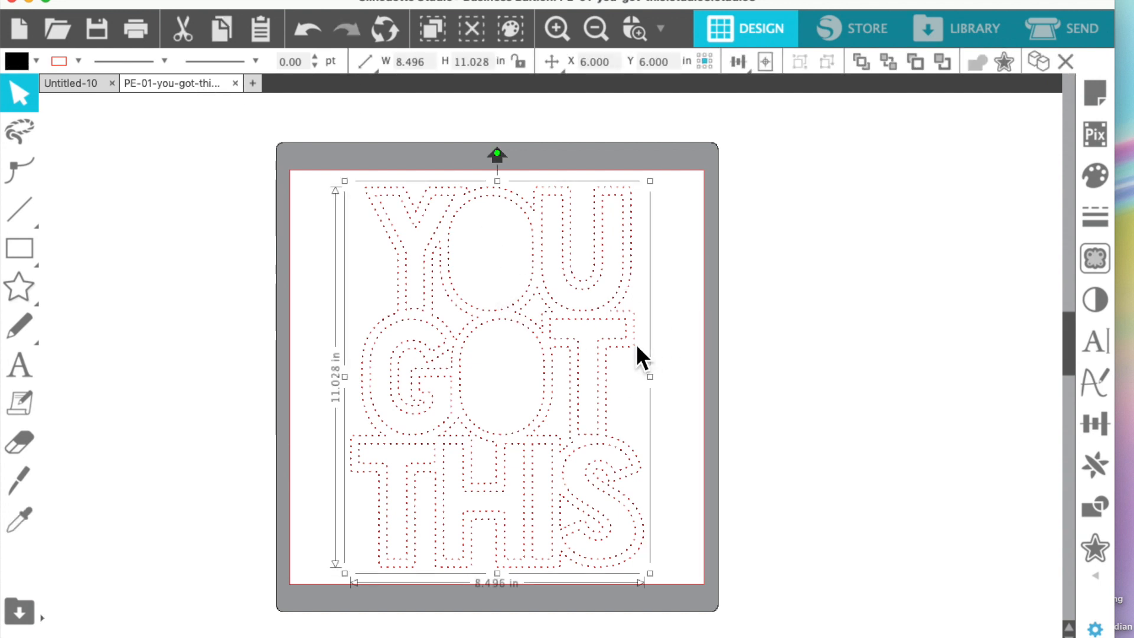
{"action": "key", "text": "ctrl+v"}
{"action": "left_click_drag", "start_coordinate": [635, 376], "coordinate": [602, 337]}
{"action": "left_click", "coordinate": [556, 30]}
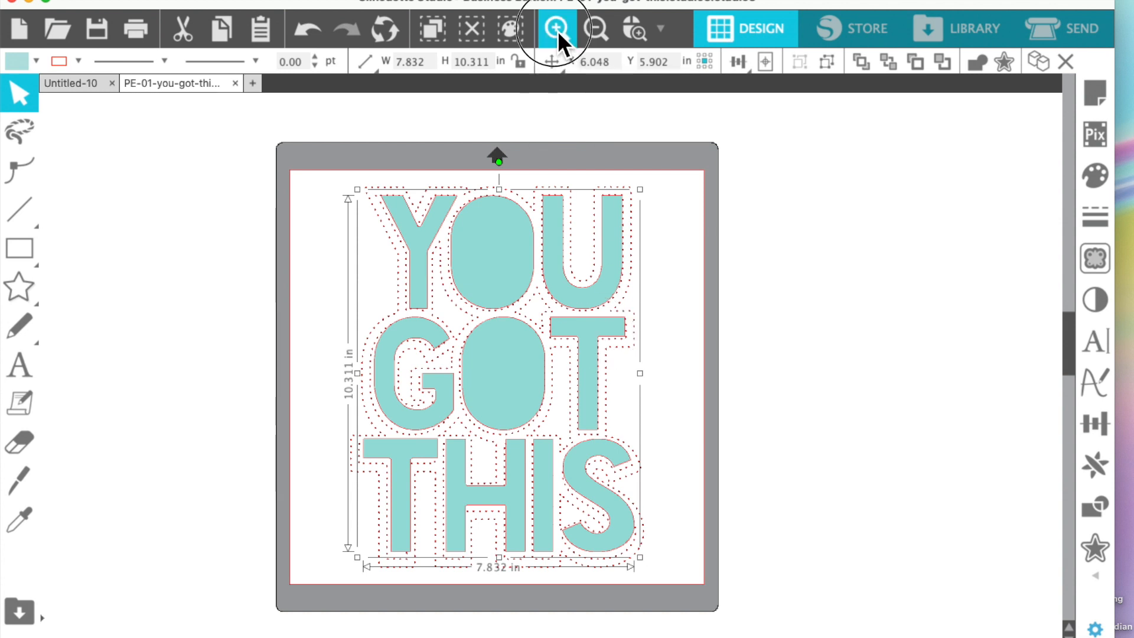
Check how the pasted teal letters fit between the stitch holes, and delete them from the stitch file.
{"action": "left_click", "coordinate": [911, 408]}
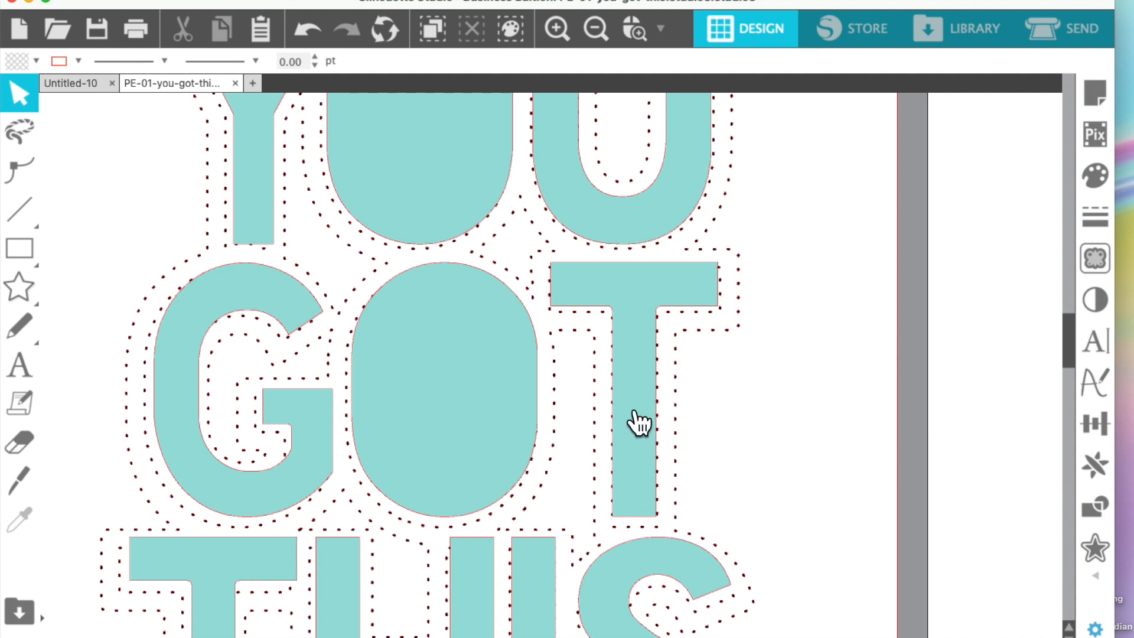
{"action": "scroll", "coordinate": [653, 263], "scroll_direction": "up", "scroll_amount": 5}
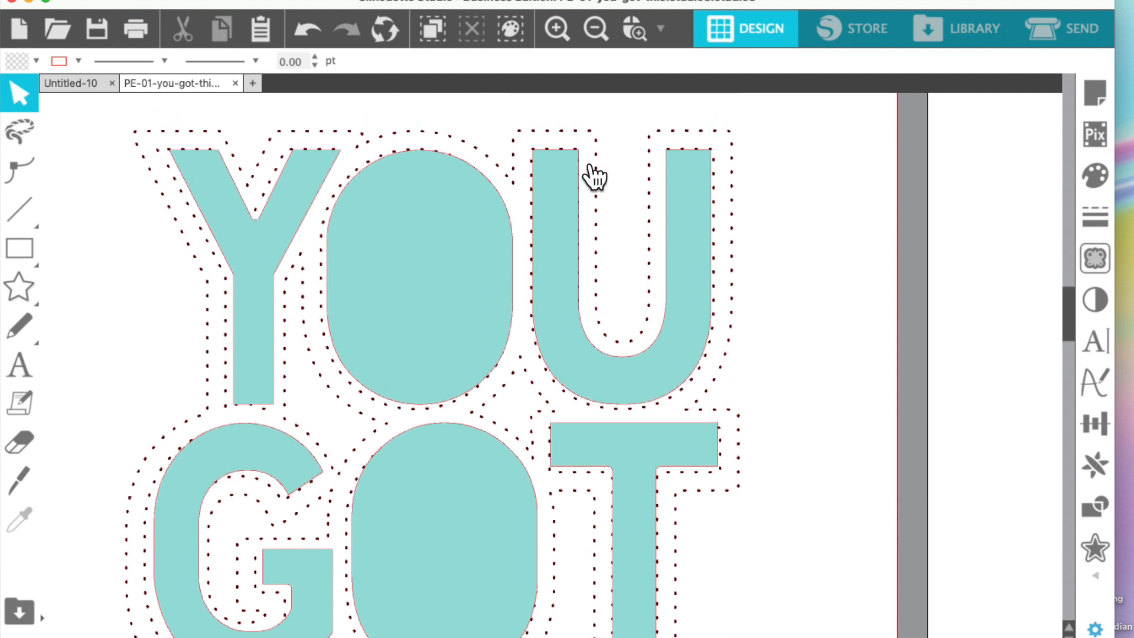
{"action": "left_click", "coordinate": [574, 199]}
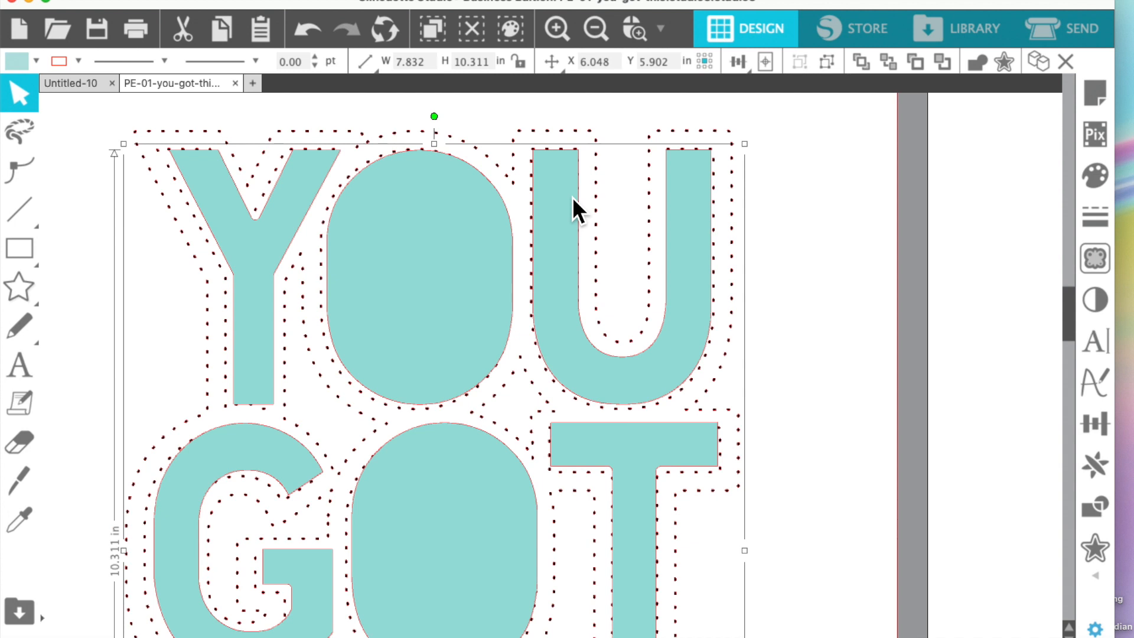
{"action": "key", "text": "Delete"}
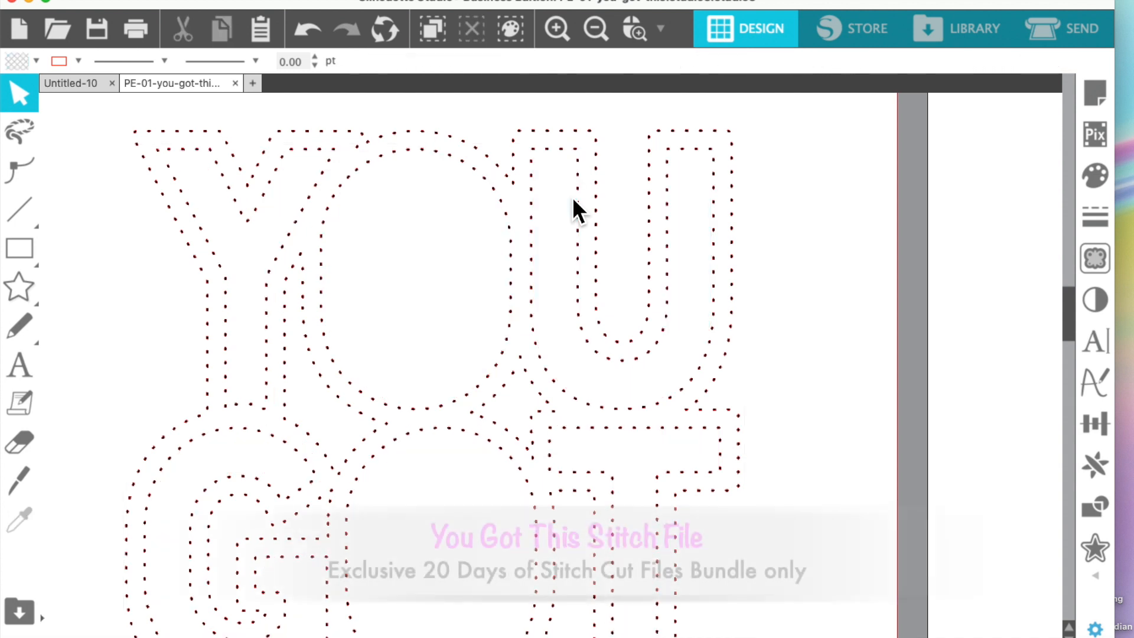
{"action": "left_click", "coordinate": [595, 43]}
{"action": "left_click", "coordinate": [595, 43]}
{"action": "scroll", "coordinate": [583, 151], "scroll_direction": "down", "scroll_amount": 1}
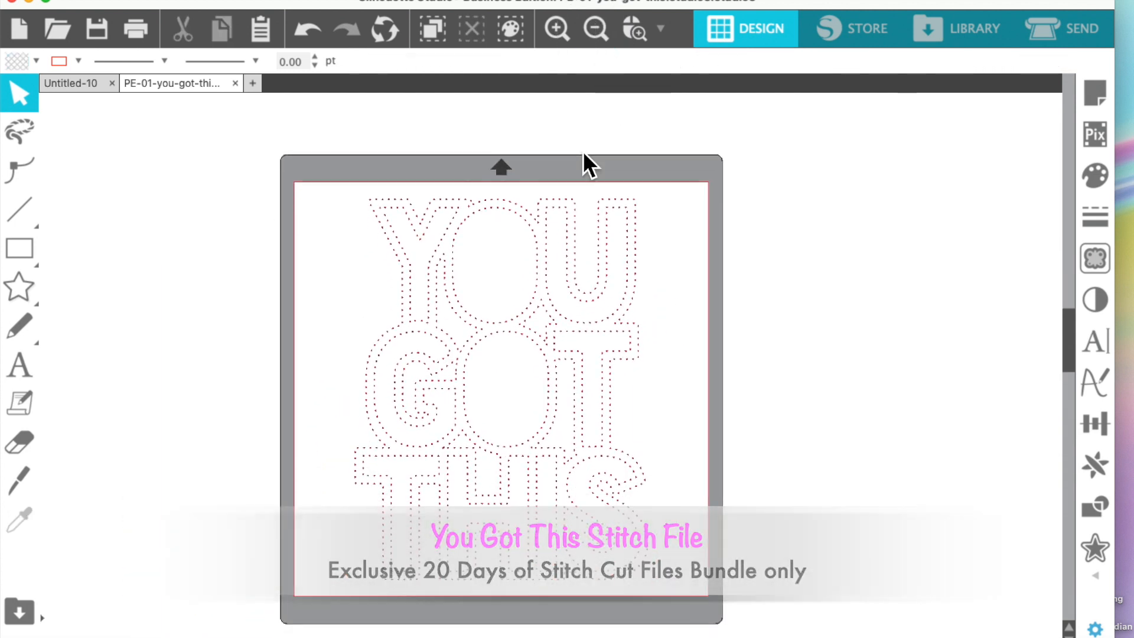
{"action": "scroll", "coordinate": [583, 154], "scroll_direction": "down", "scroll_amount": 2}
{"action": "scroll", "coordinate": [587, 169], "scroll_direction": "up", "scroll_amount": 1}
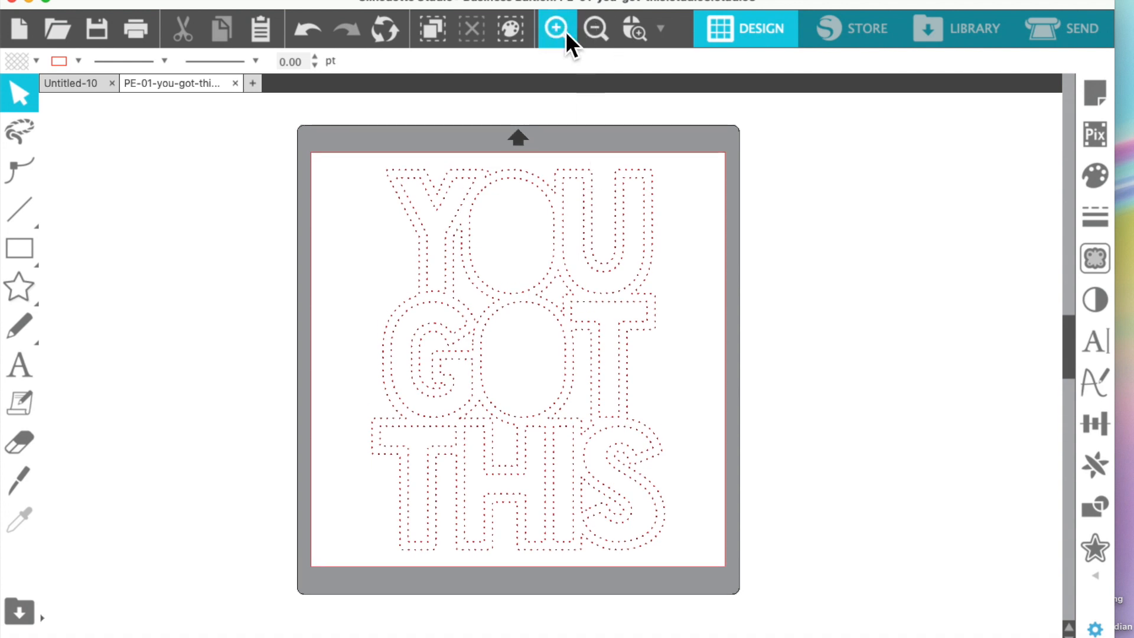
{"action": "left_click", "coordinate": [558, 36]}
{"action": "left_click", "coordinate": [589, 26]}
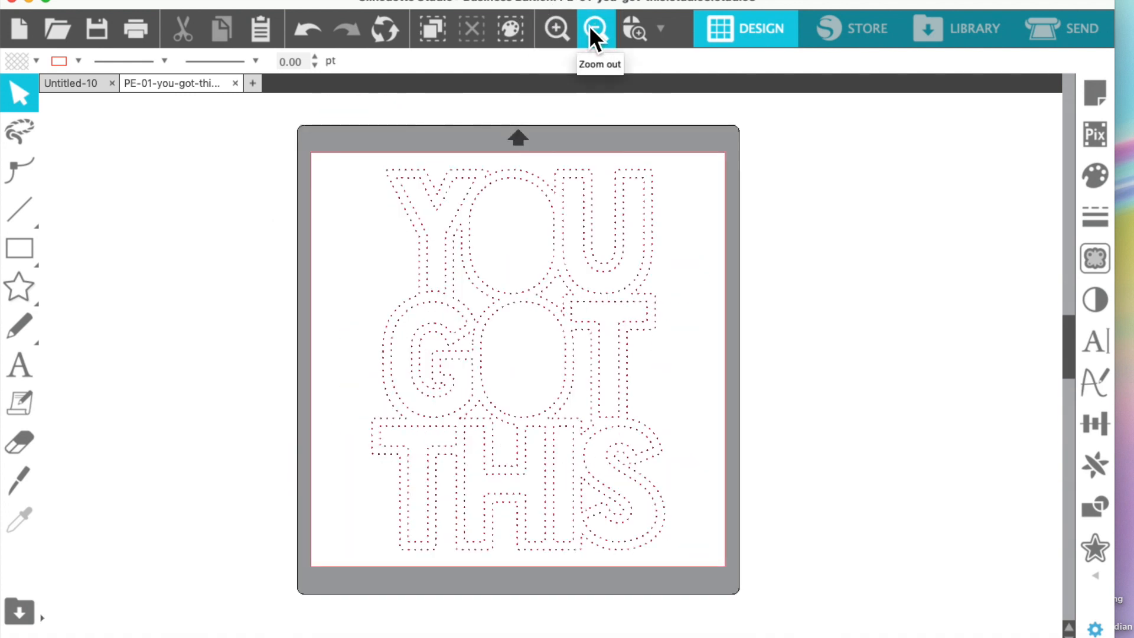
Return to the Untitled-10 document and create a 0.125 in internal offset with square corners from the grouped letters.
{"action": "left_click", "coordinate": [91, 83]}
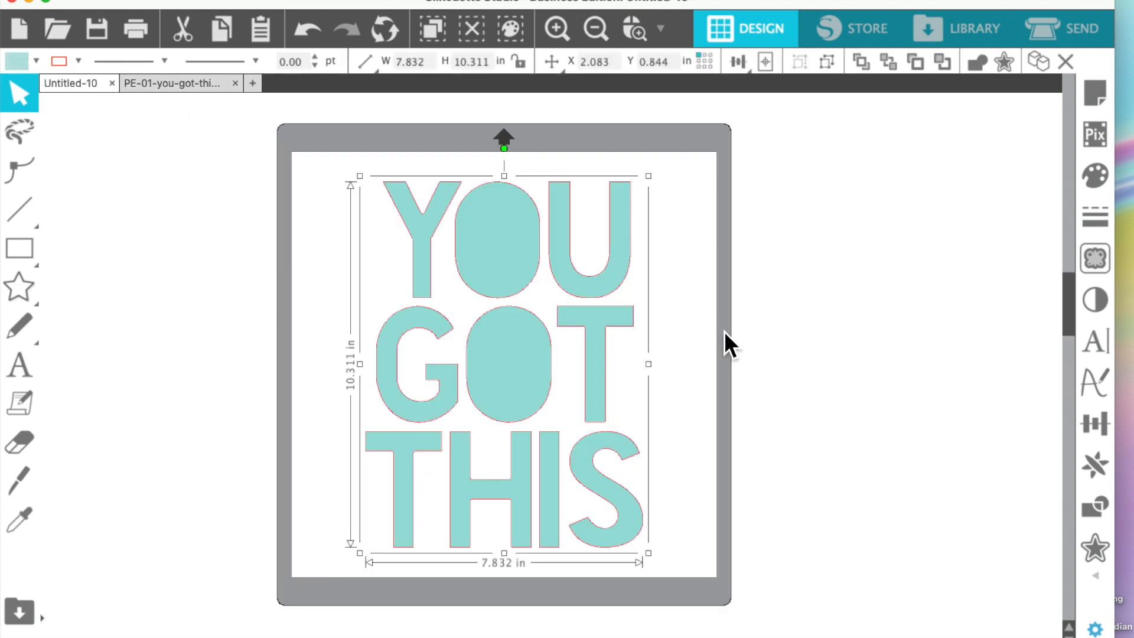
{"action": "left_click", "coordinate": [1103, 558]}
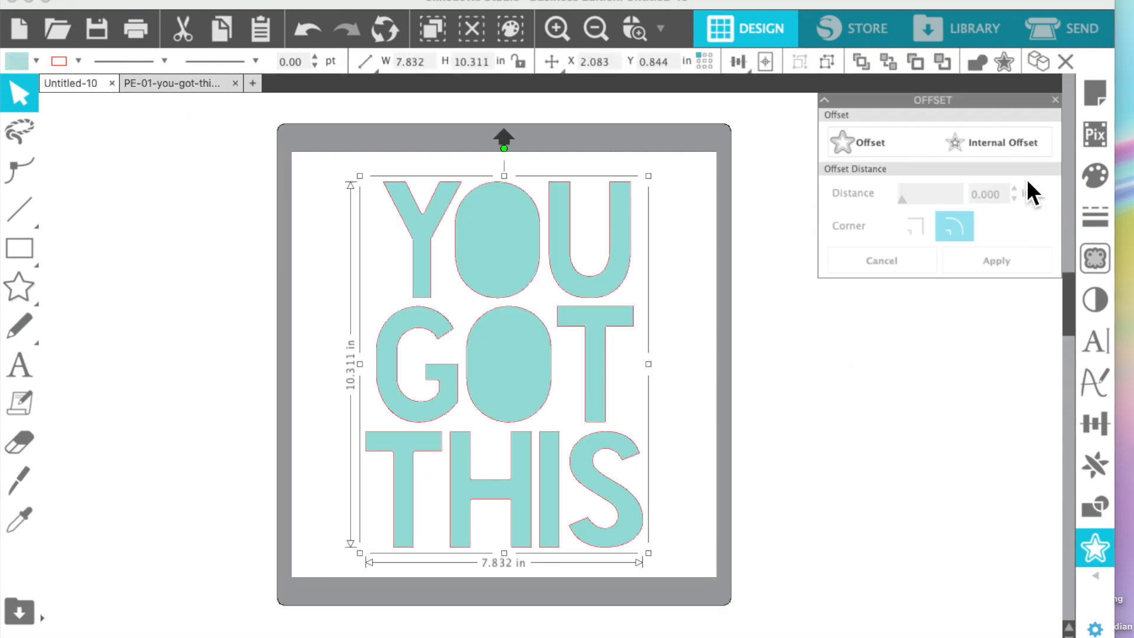
{"action": "left_click", "coordinate": [1015, 140]}
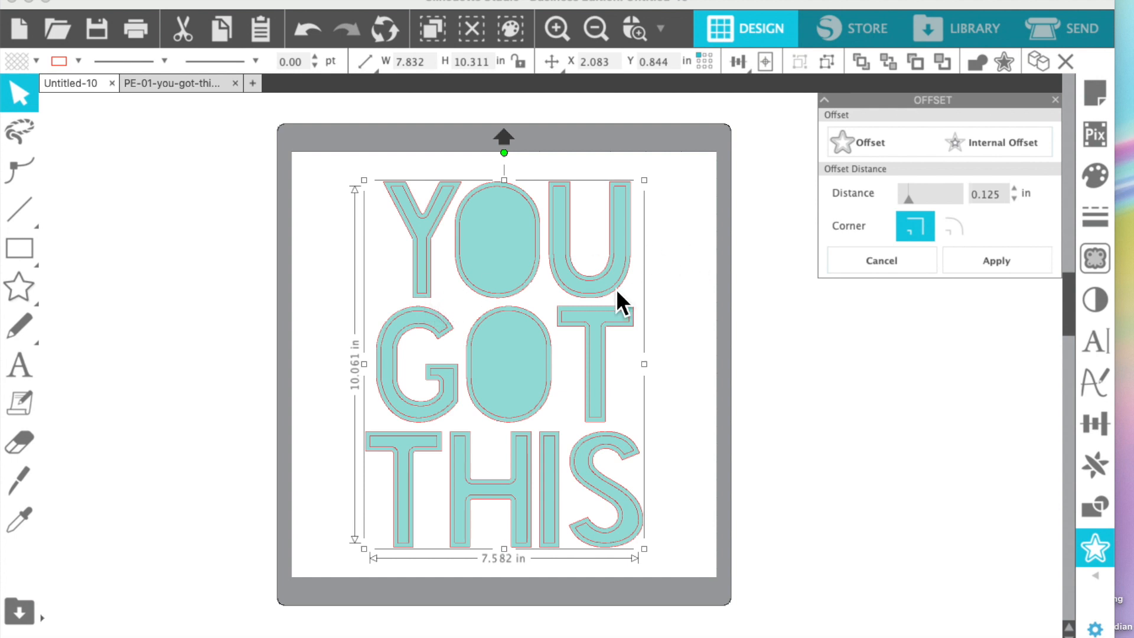
{"action": "left_click", "coordinate": [776, 311]}
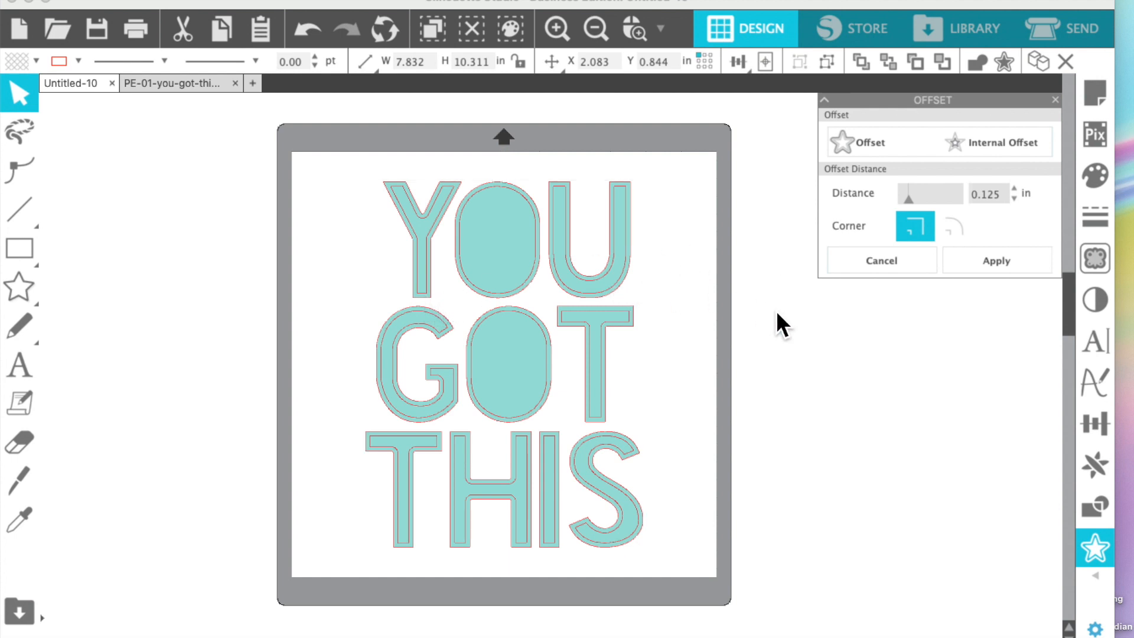
Move the original teal letters off the mat and fill all the inset letter outlines with light pink.
{"action": "left_click_drag", "start_coordinate": [608, 300], "coordinate": [962, 275]}
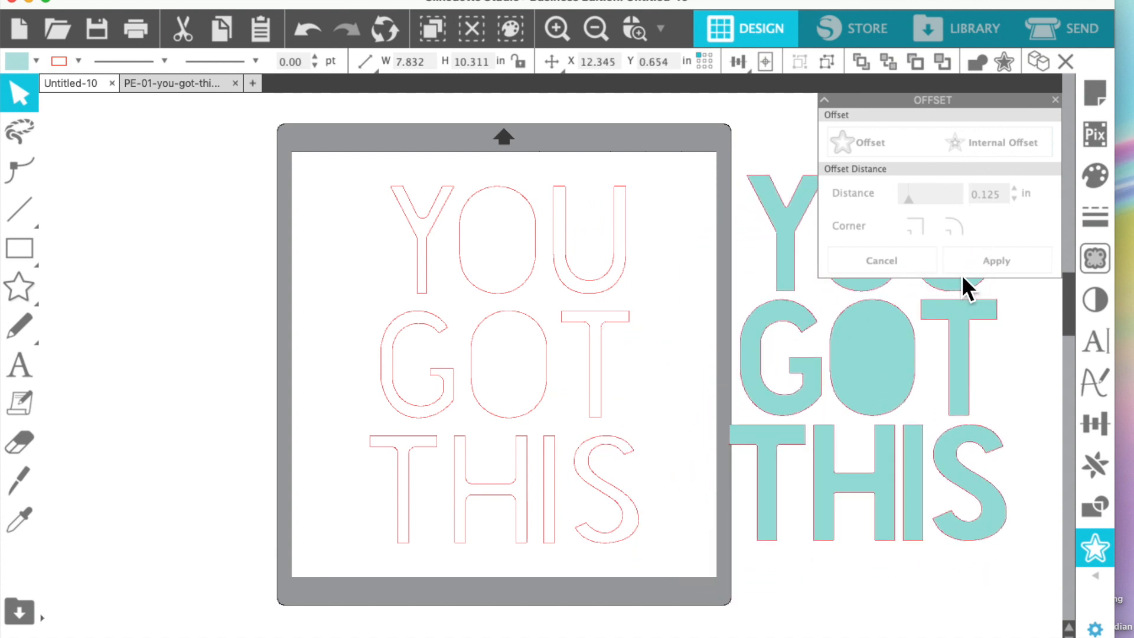
{"action": "left_click", "coordinate": [353, 228]}
{"action": "left_click_drag", "start_coordinate": [334, 172], "coordinate": [665, 541]}
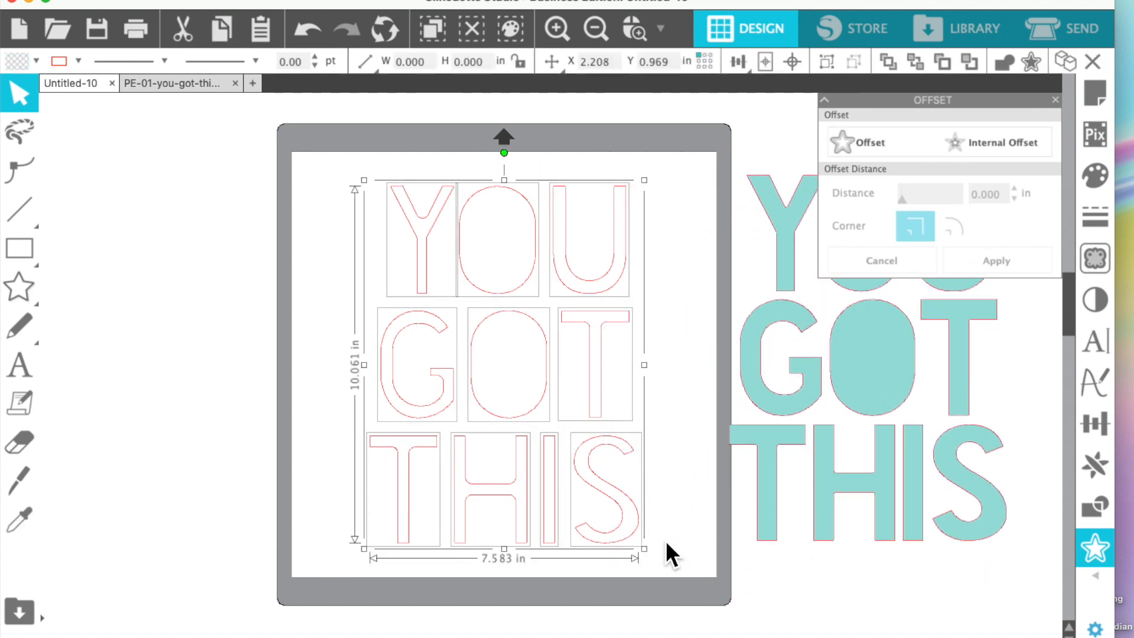
{"action": "left_click", "coordinate": [1097, 183]}
{"action": "left_click", "coordinate": [847, 293]}
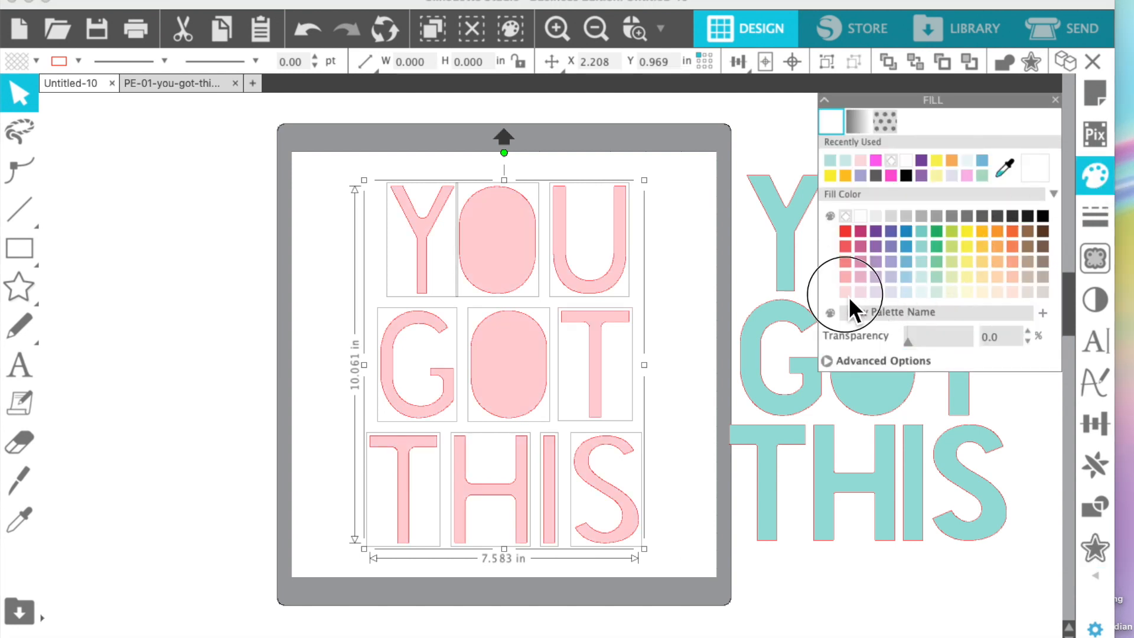
Delete the original teal letters beside the mat and close the fill settings.
{"action": "left_click", "coordinate": [783, 290]}
{"action": "key", "text": "Delete"}
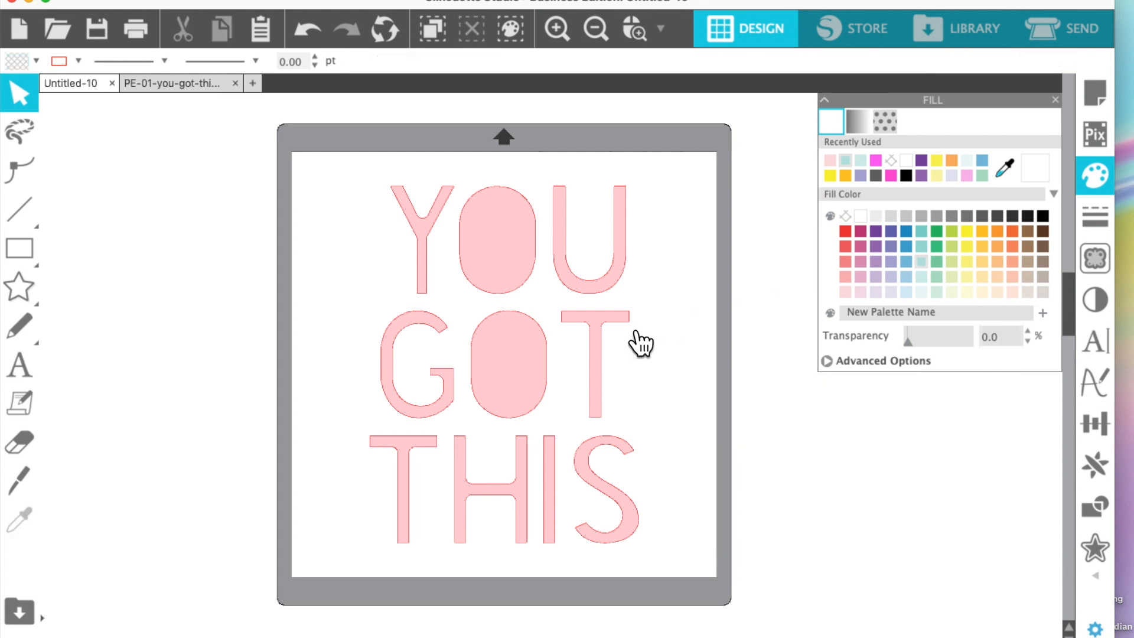
{"action": "left_click", "coordinate": [1056, 100]}
Group all the pink YOU GOT THIS letters into one object and select the group.
{"action": "left_click", "coordinate": [590, 289]}
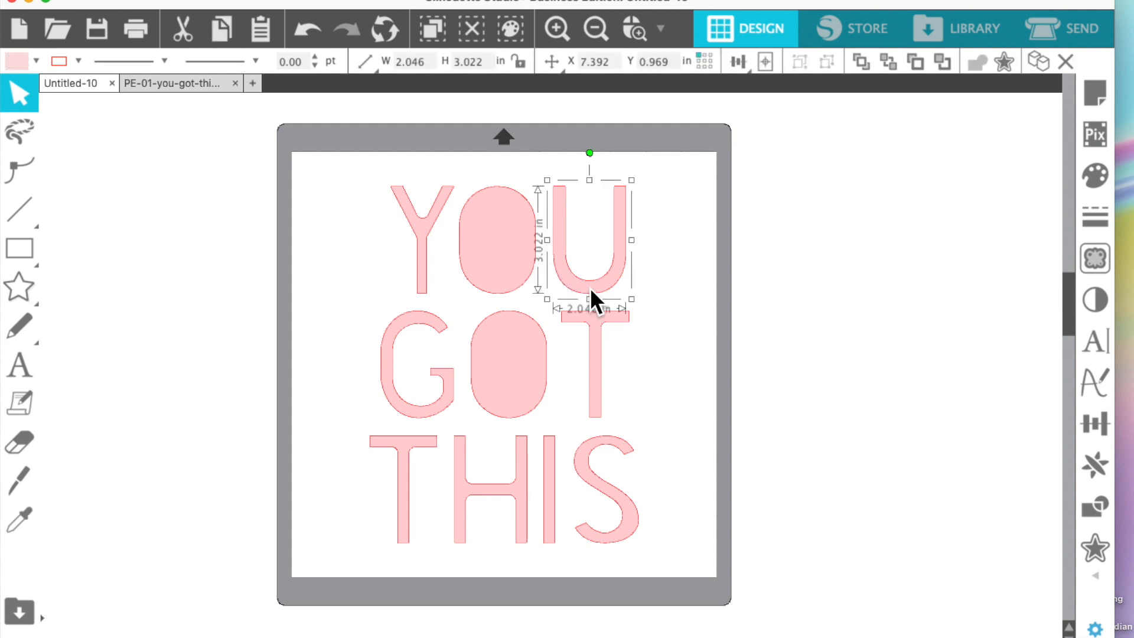
{"action": "left_click", "coordinate": [679, 281]}
{"action": "left_click_drag", "start_coordinate": [345, 160], "coordinate": [667, 579]}
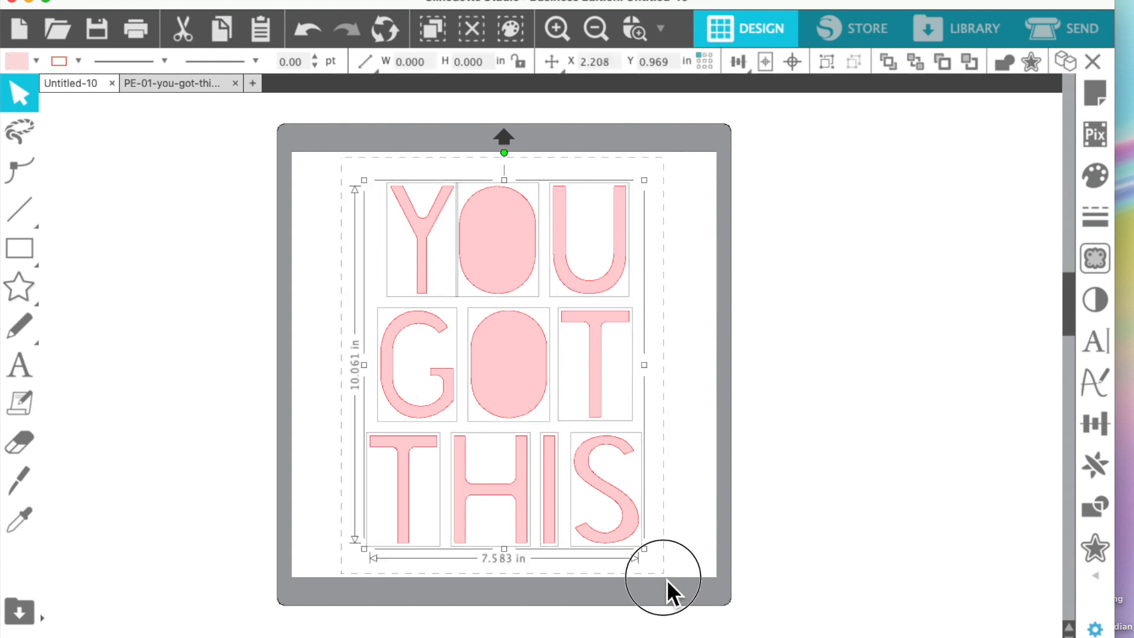
{"action": "left_click", "coordinate": [829, 70]}
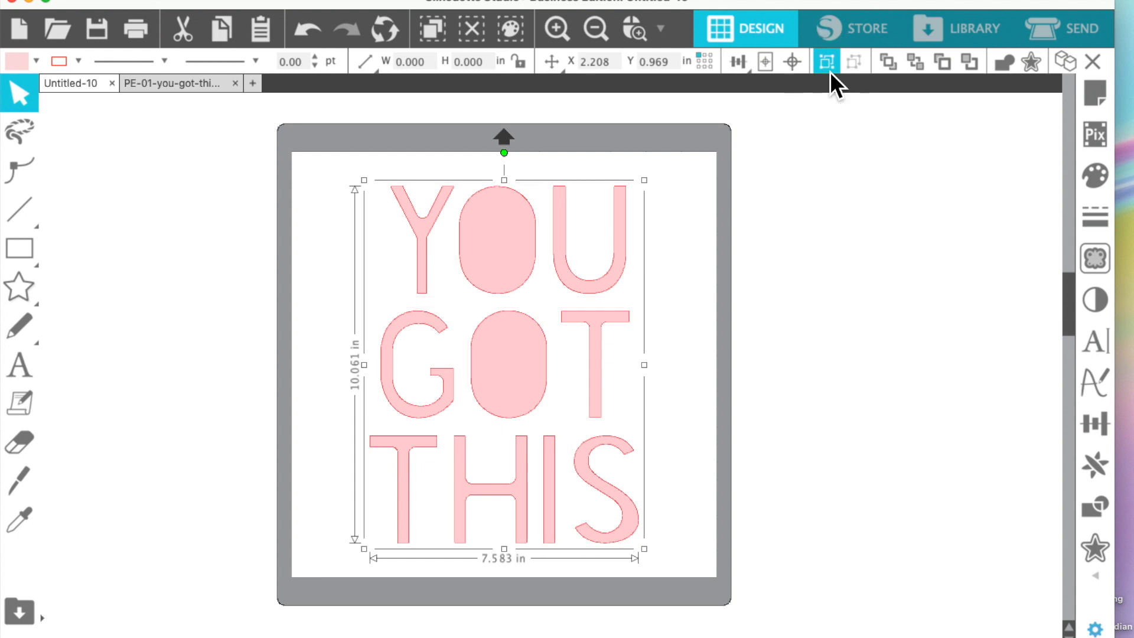
{"action": "left_click", "coordinate": [829, 243]}
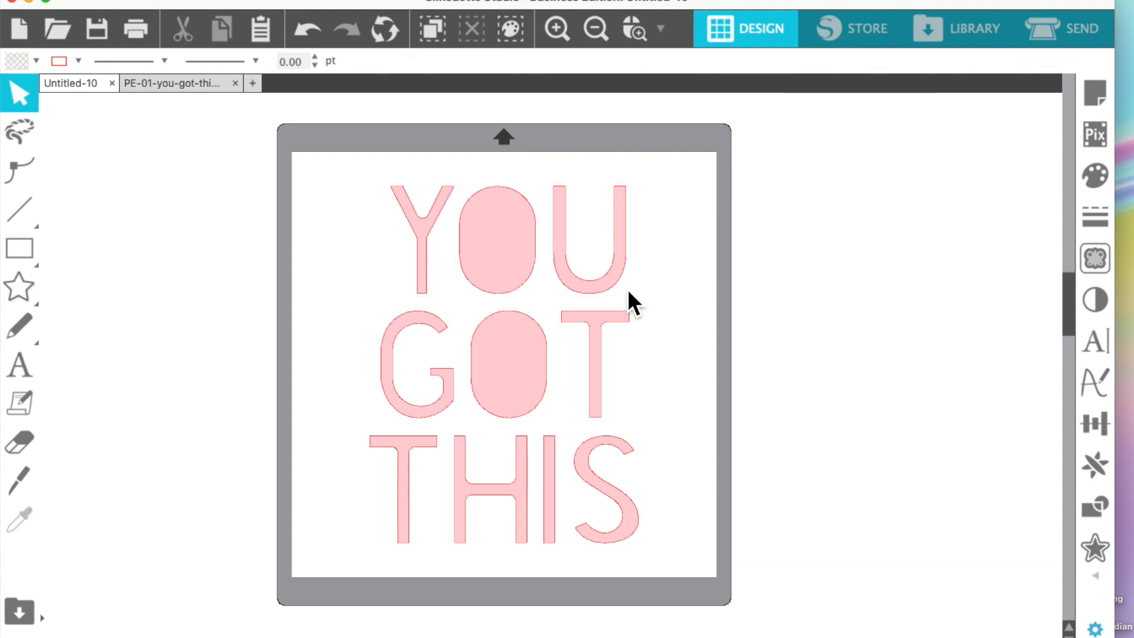
{"action": "left_click", "coordinate": [602, 295]}
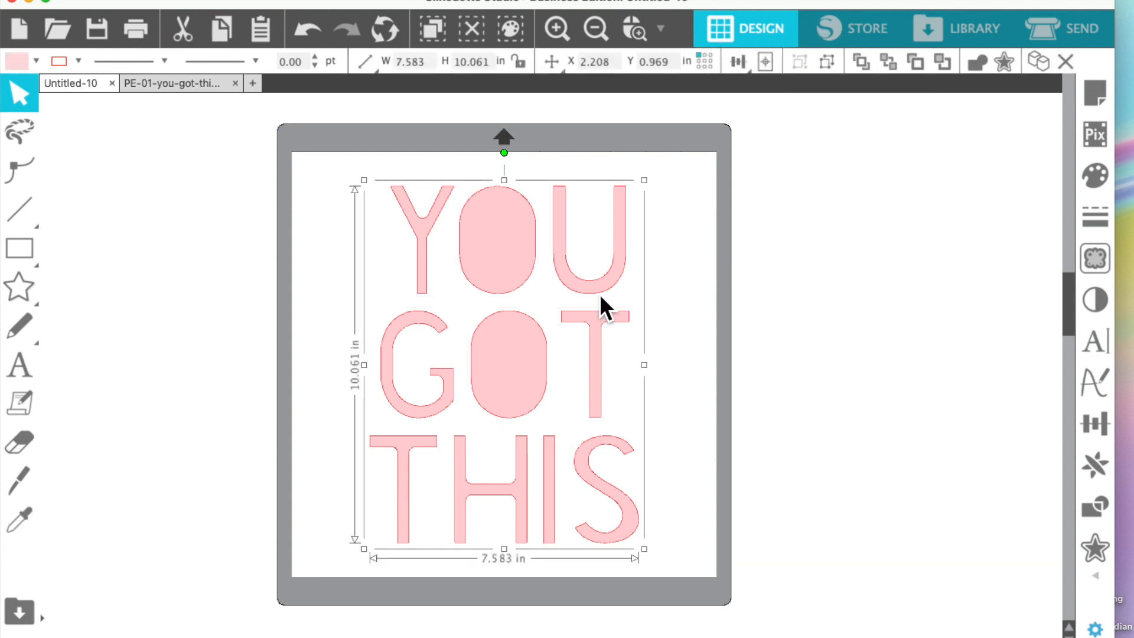
Paste the grouped pink letters into the PE-01 you-got-this stitch-hole document and position them over the holes.
{"action": "left_click", "coordinate": [212, 84]}
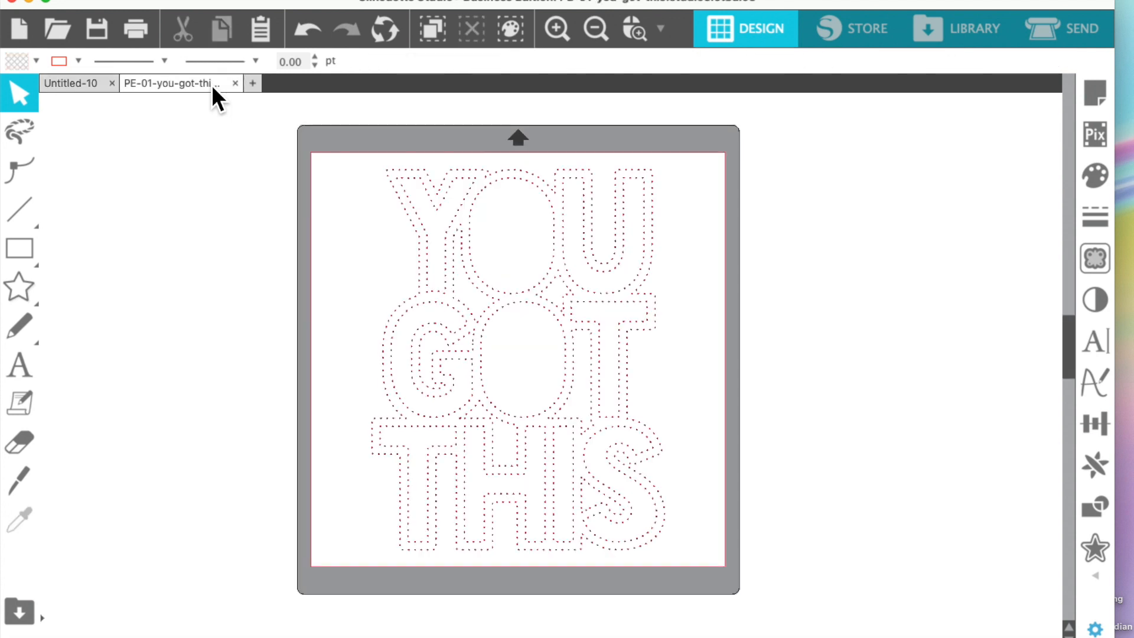
{"action": "left_click", "coordinate": [497, 311]}
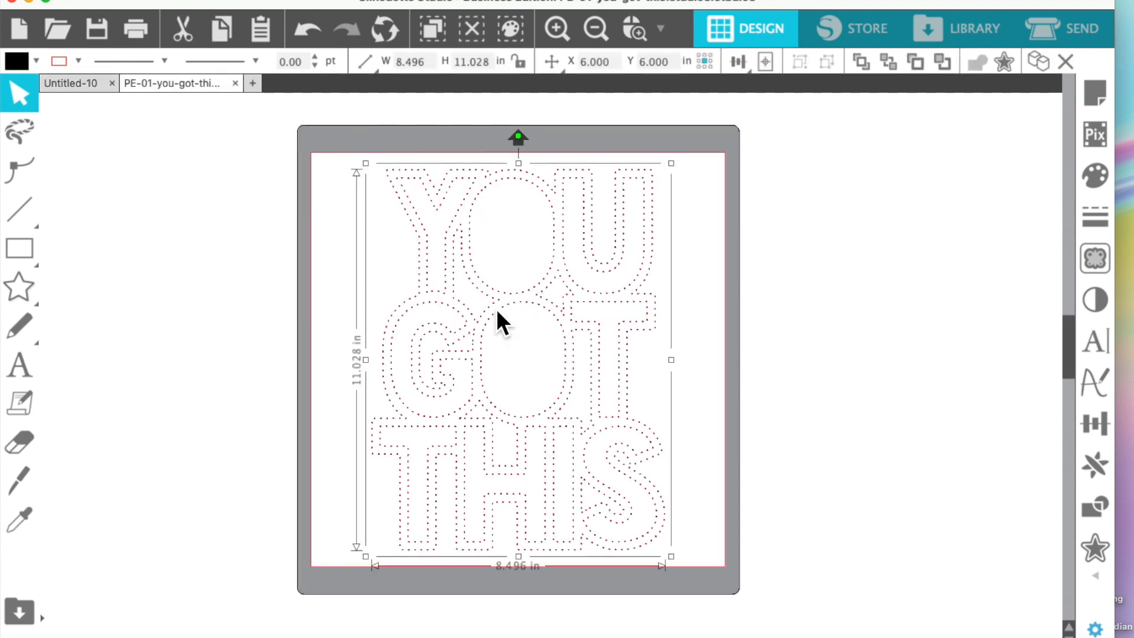
{"action": "key", "text": "super+v"}
{"action": "left_click", "coordinate": [507, 314]}
{"action": "left_click_drag", "start_coordinate": [506, 314], "coordinate": [438, 247]}
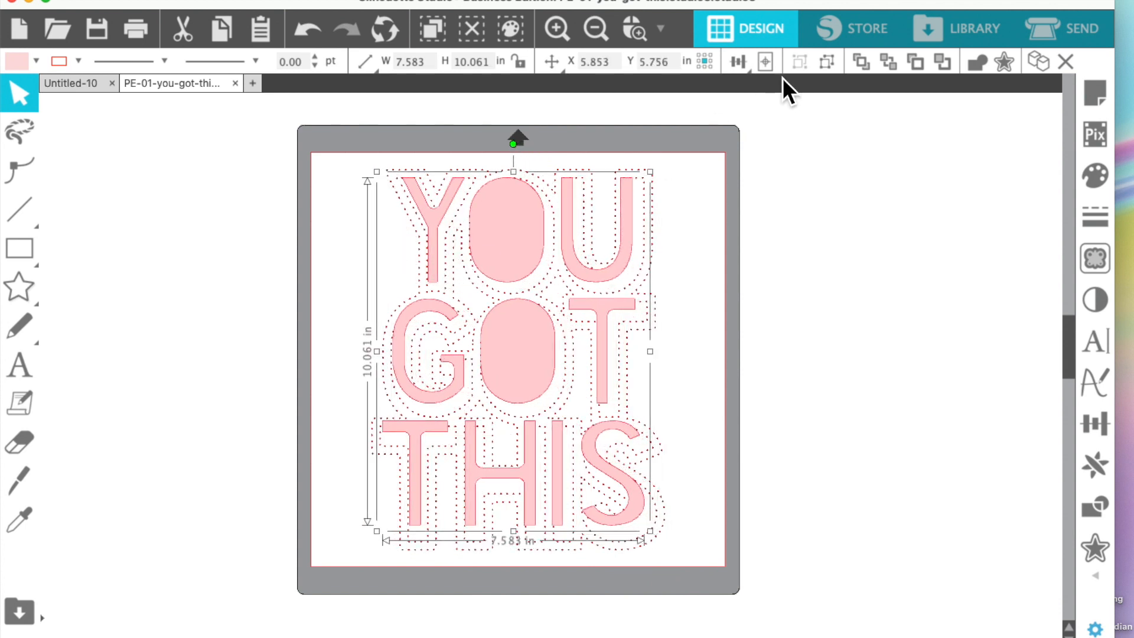
Center both the pink letter group and the stitch-hole design on the page, and clear the selection.
{"action": "left_click", "coordinate": [770, 69]}
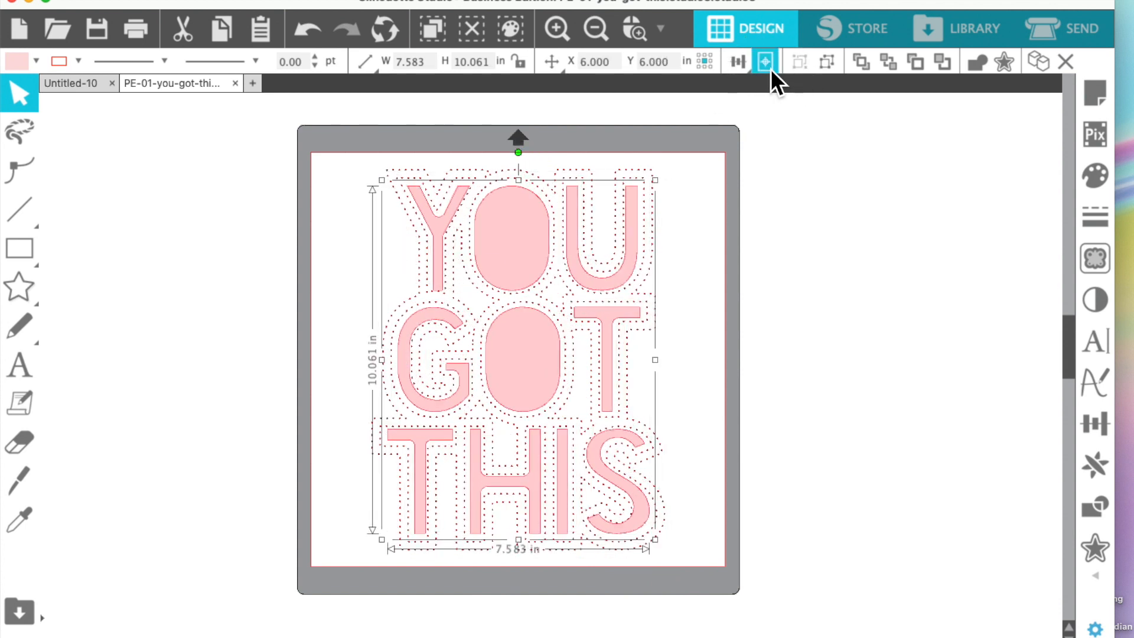
{"action": "left_click", "coordinate": [653, 175]}
{"action": "left_click", "coordinate": [652, 175]}
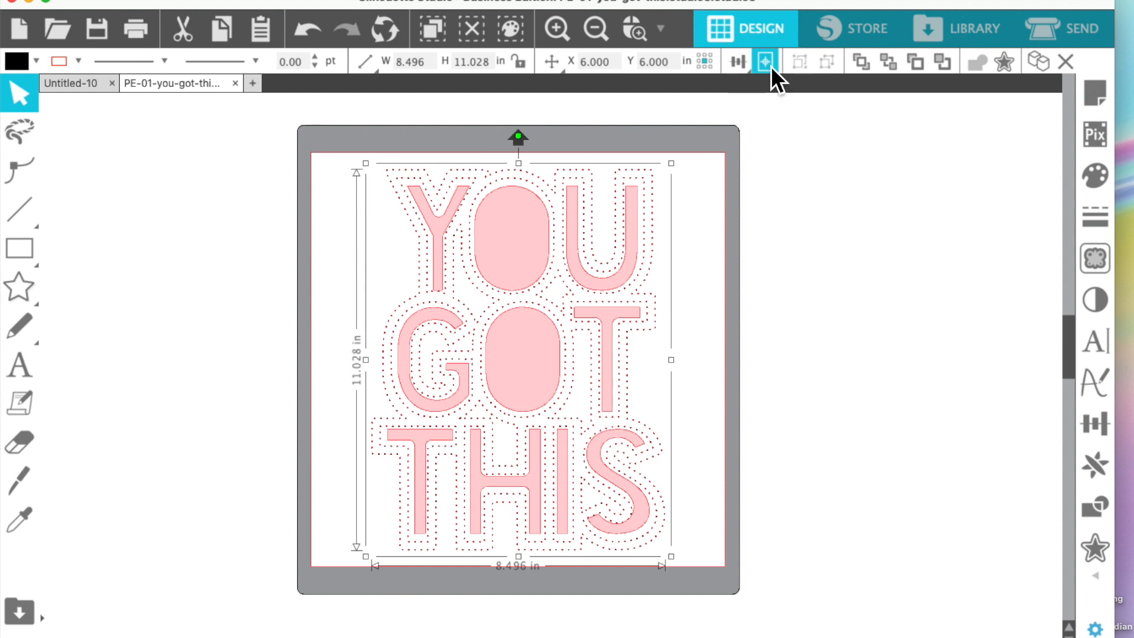
{"action": "left_click", "coordinate": [820, 258]}
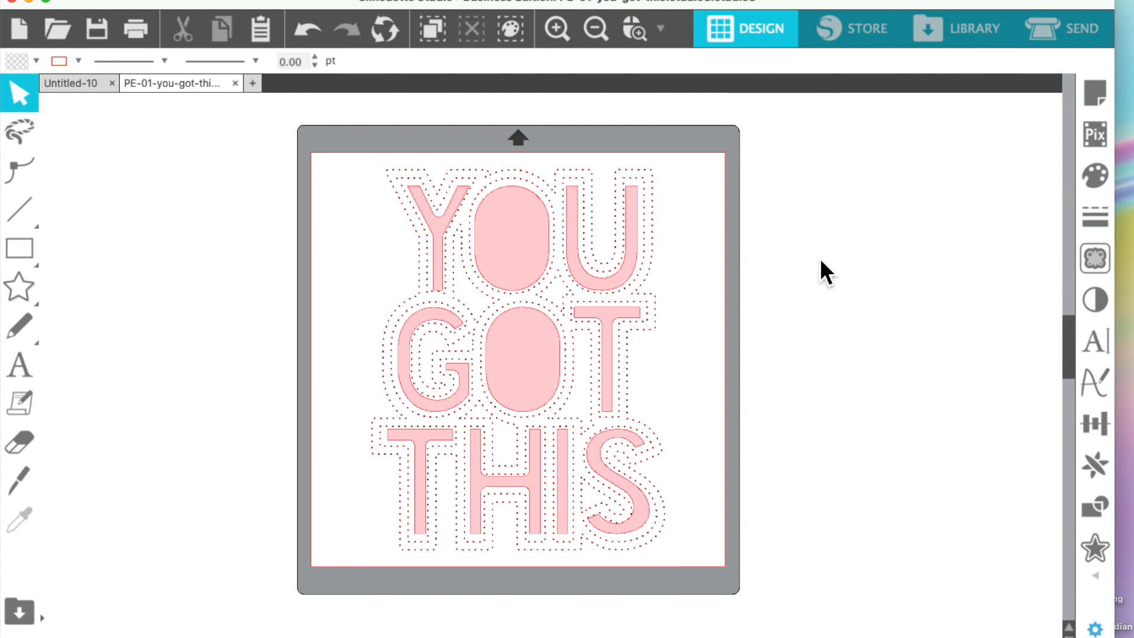
Nudge the pink letter group slightly within the stitch holes and ungroup it into separate letters.
{"action": "left_click", "coordinate": [562, 35]}
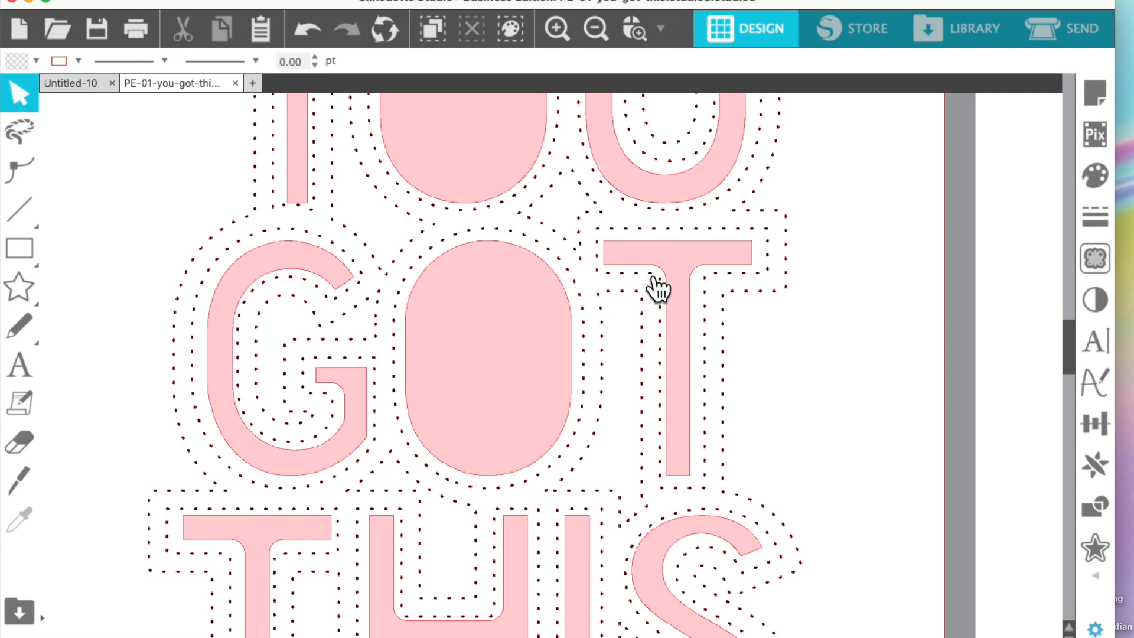
{"action": "scroll", "coordinate": [680, 399], "scroll_direction": "down", "scroll_amount": 3}
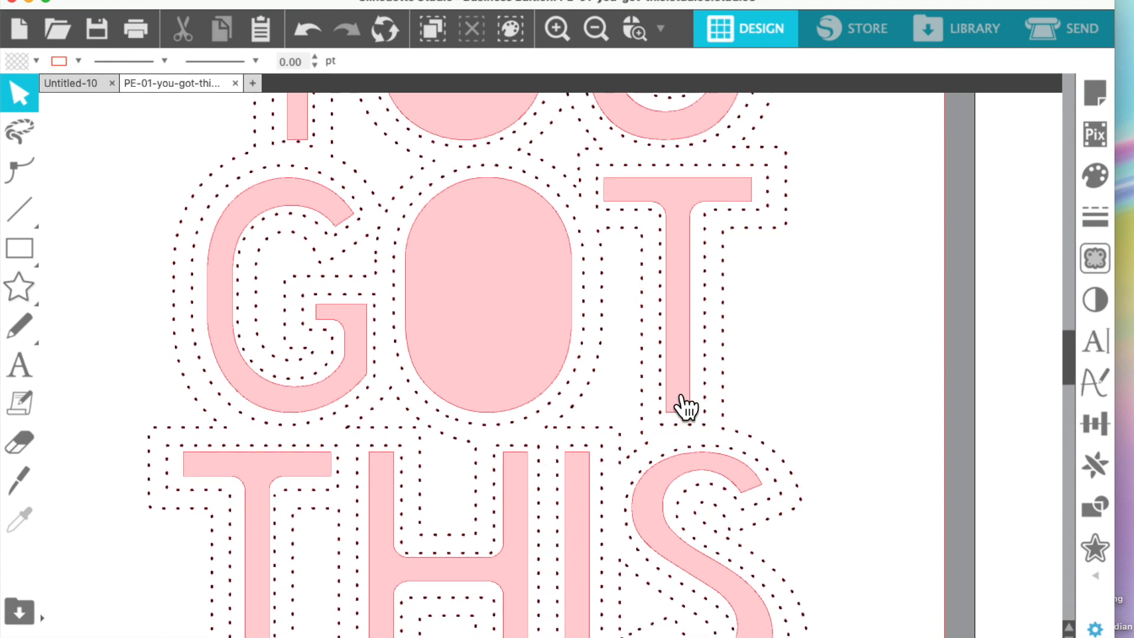
{"action": "scroll", "coordinate": [685, 406], "scroll_direction": "down", "scroll_amount": 4}
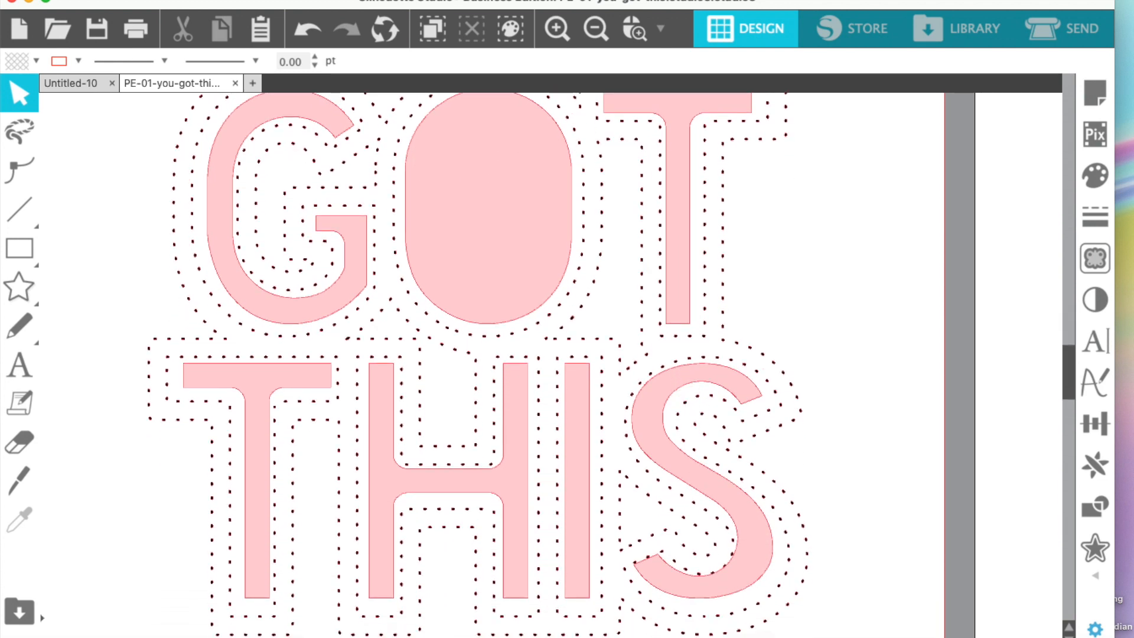
{"action": "left_click_drag", "start_coordinate": [746, 532], "coordinate": [743, 530]}
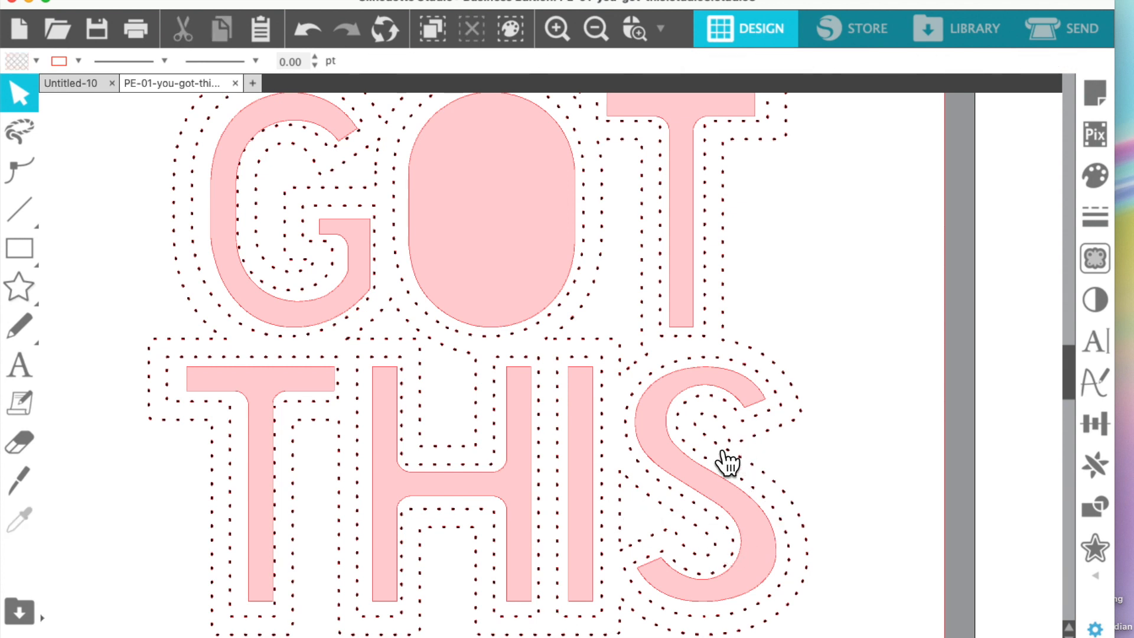
{"action": "left_click", "coordinate": [679, 424]}
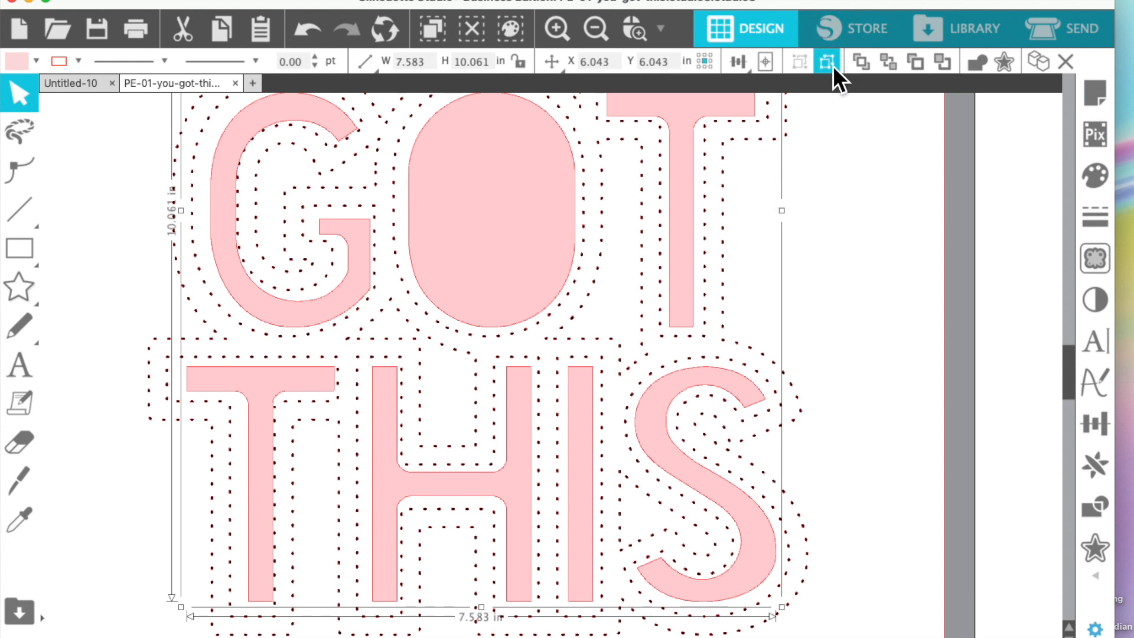
{"action": "left_click", "coordinate": [143, 401]}
Shift the T and H of THIS and the G of GOT slightly left to sit evenly inside their stitch holes.
{"action": "left_click_drag", "start_coordinate": [285, 385], "coordinate": [277, 387]}
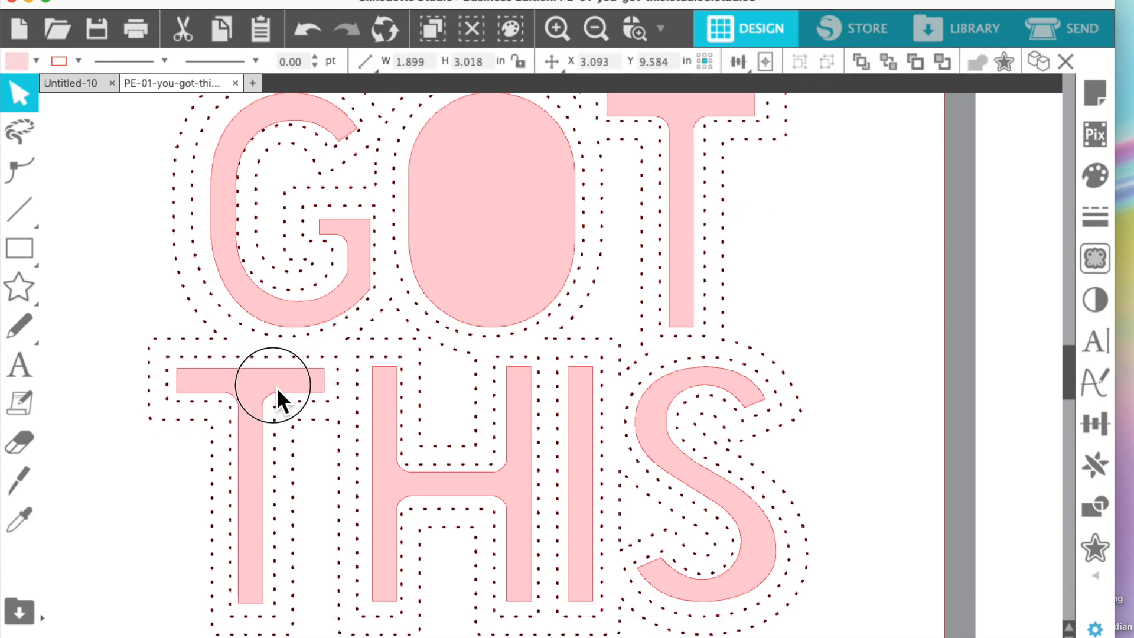
{"action": "left_click", "coordinate": [395, 420]}
{"action": "left_click_drag", "start_coordinate": [395, 420], "coordinate": [389, 420]}
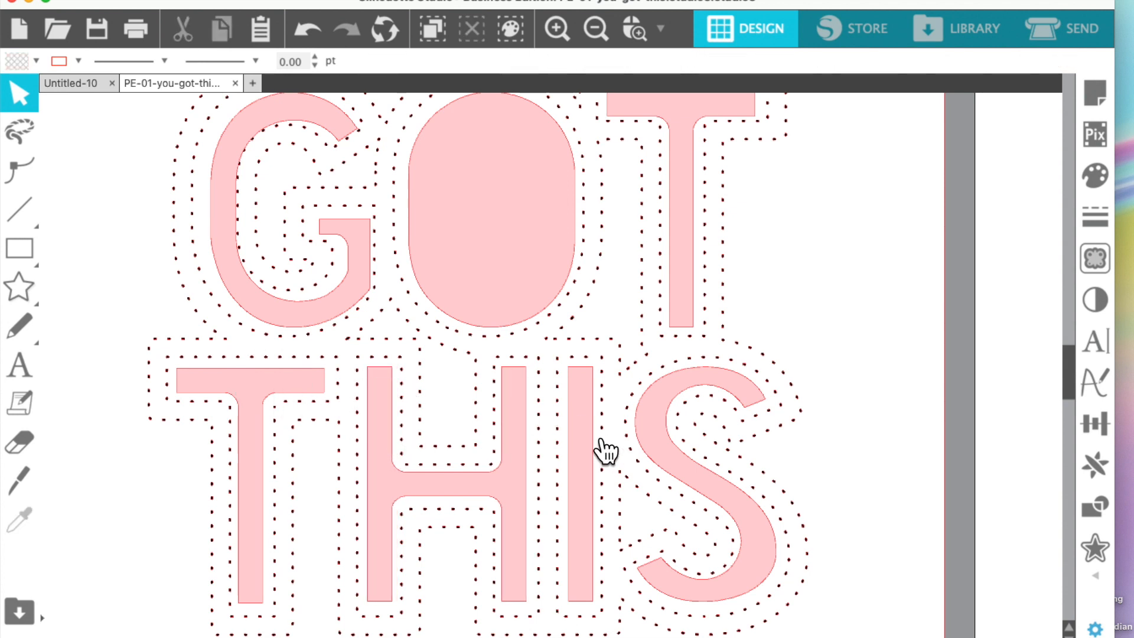
{"action": "scroll", "coordinate": [738, 304], "scroll_direction": "up", "scroll_amount": 3}
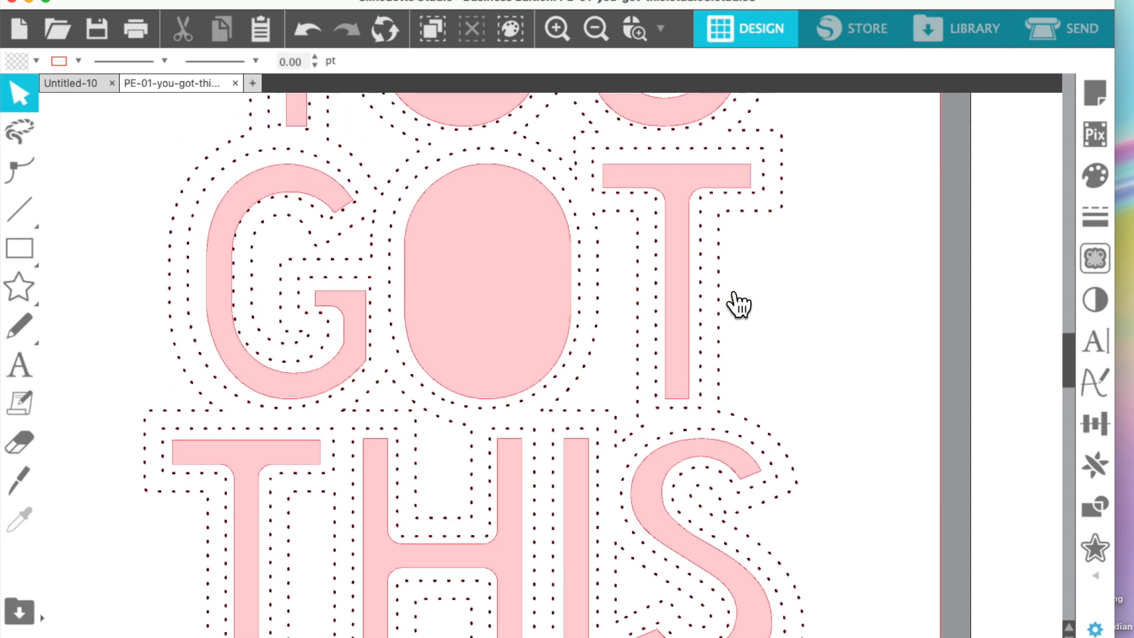
{"action": "left_click", "coordinate": [299, 258]}
{"action": "left_click_drag", "start_coordinate": [288, 239], "coordinate": [278, 235]}
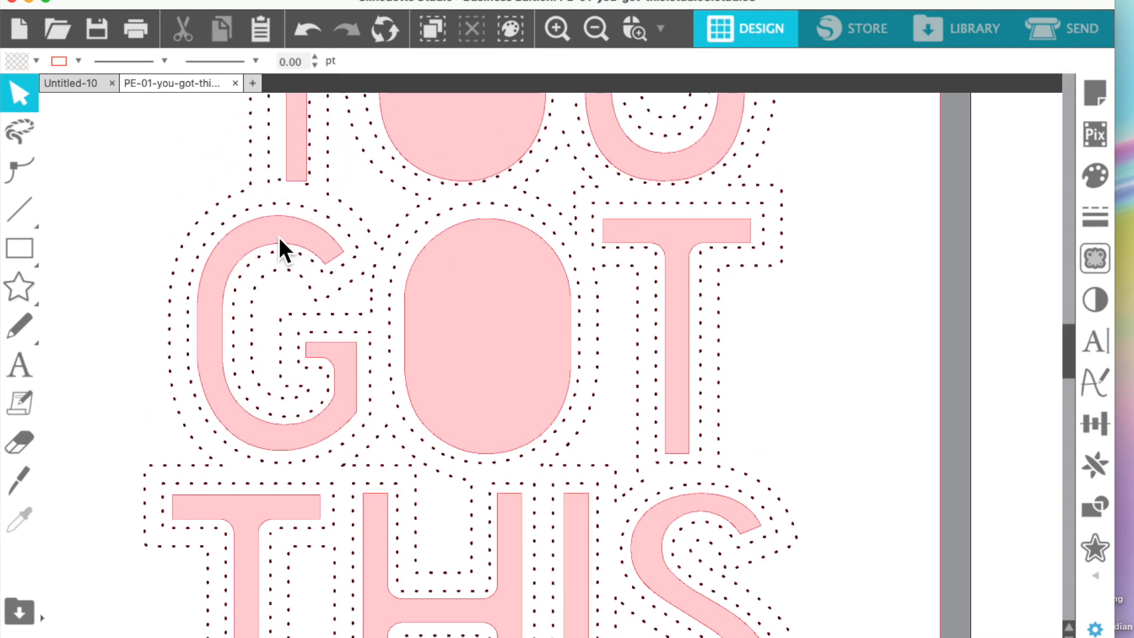
Nudge the Y, O and U of YOU individually so each sits evenly inside its stitch holes.
{"action": "scroll", "coordinate": [279, 236], "scroll_direction": "up", "scroll_amount": 7}
{"action": "left_click_drag", "start_coordinate": [282, 308], "coordinate": [265, 296]}
{"action": "left_click_drag", "start_coordinate": [482, 313], "coordinate": [474, 295]}
{"action": "left_click", "coordinate": [602, 318]}
{"action": "left_click_drag", "start_coordinate": [602, 318], "coordinate": [601, 313]}
Nudge the O of GOT slightly up and left inside its stitch holes, and deselect it.
{"action": "scroll", "coordinate": [591, 353], "scroll_direction": "down", "scroll_amount": 3}
{"action": "left_click_drag", "start_coordinate": [507, 464], "coordinate": [503, 450]}
{"action": "left_click", "coordinate": [903, 331]}
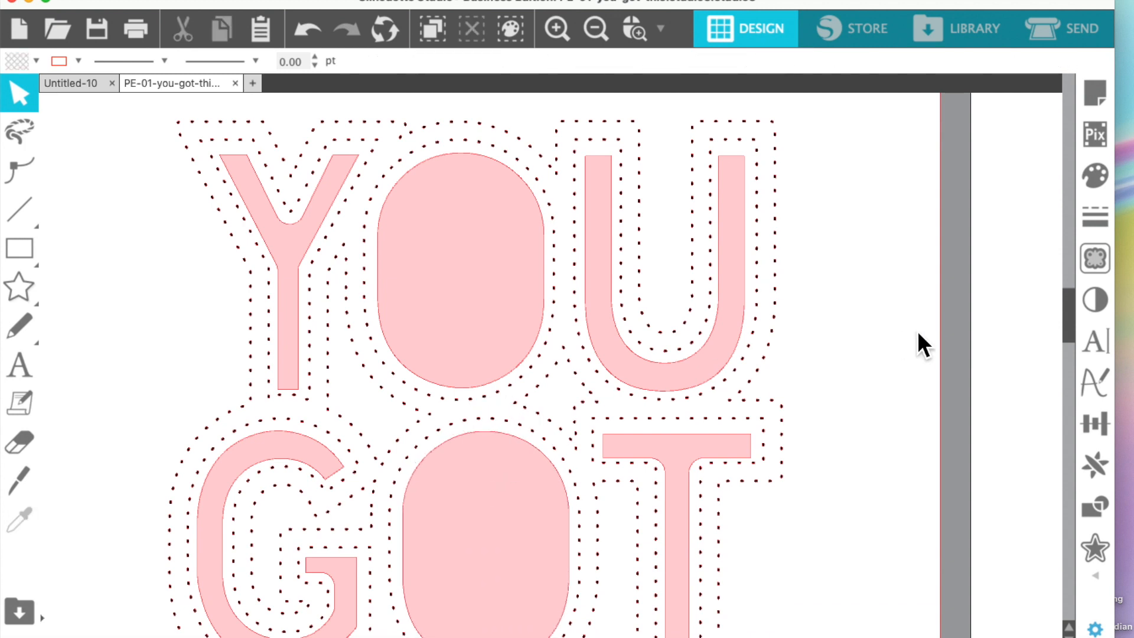
{"action": "left_click", "coordinate": [600, 38]}
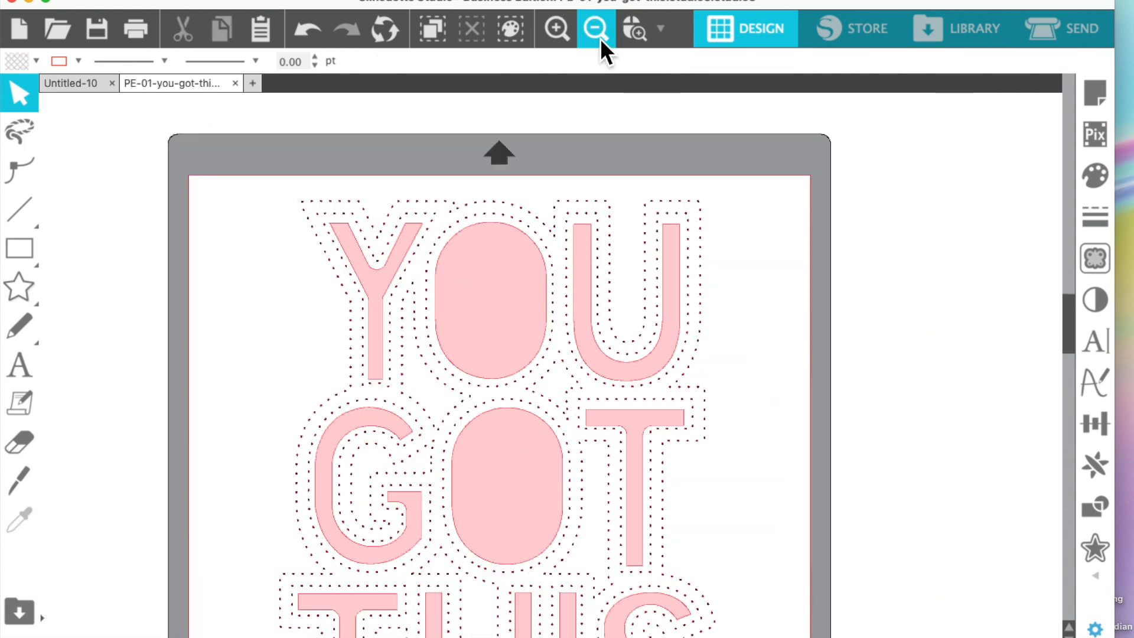
{"action": "left_click", "coordinate": [600, 37]}
{"action": "scroll", "coordinate": [666, 347], "scroll_direction": "down", "scroll_amount": 2}
{"action": "scroll", "coordinate": [666, 348], "scroll_direction": "down", "scroll_amount": 2}
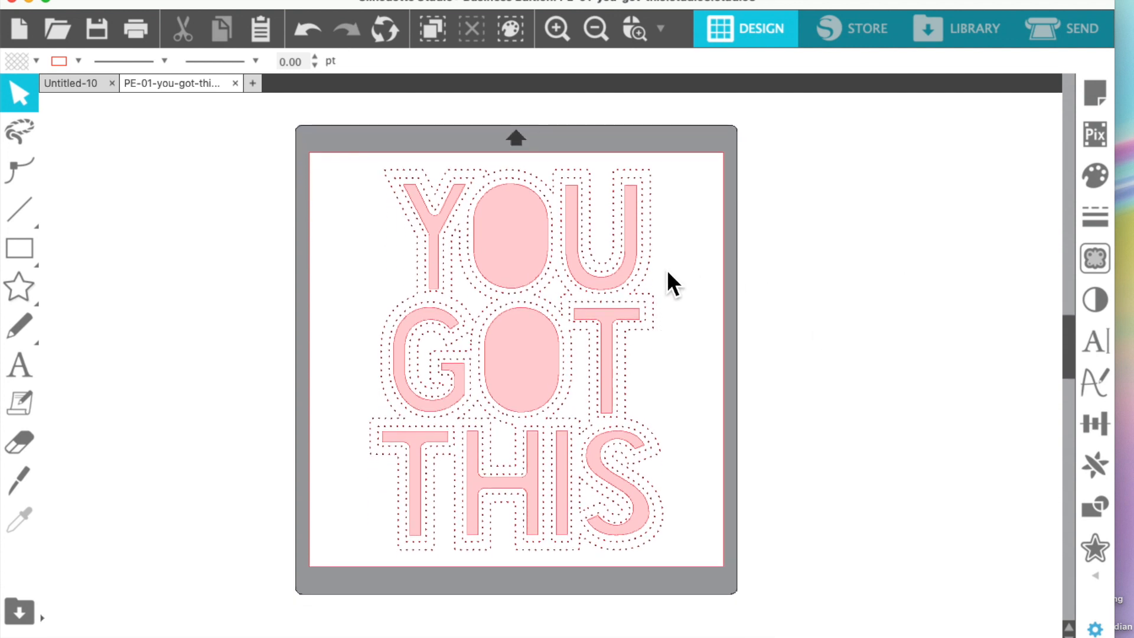
Create a 0.100 in offset with rounded corners around the pink O of YOU.
{"action": "left_click", "coordinate": [536, 283]}
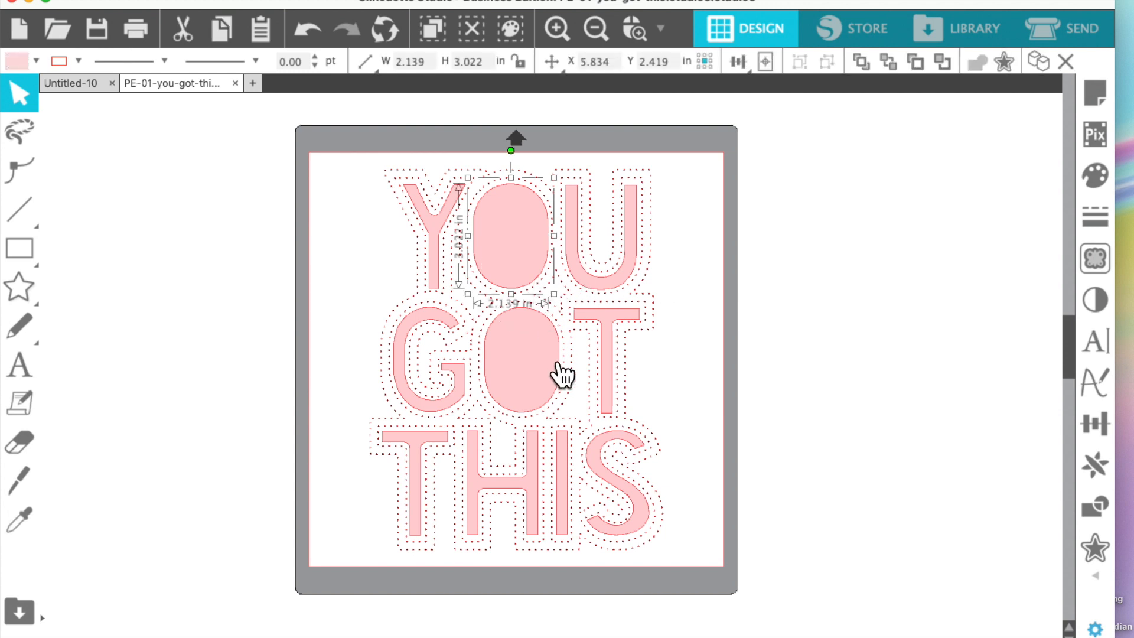
{"action": "left_click", "coordinate": [564, 388]}
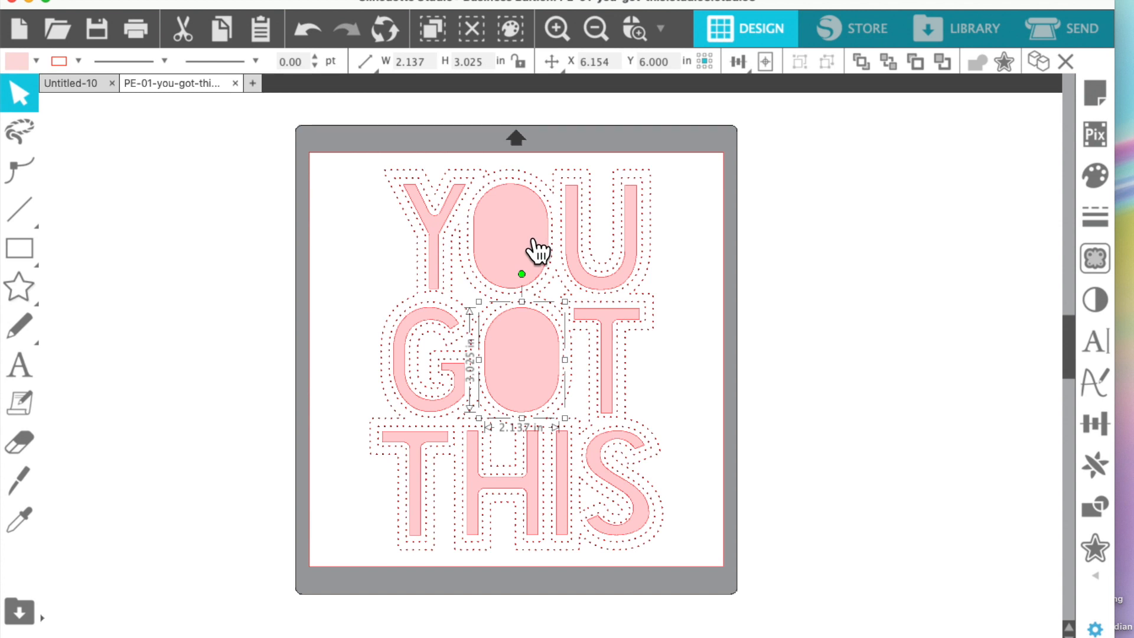
{"action": "left_click", "coordinate": [563, 273]}
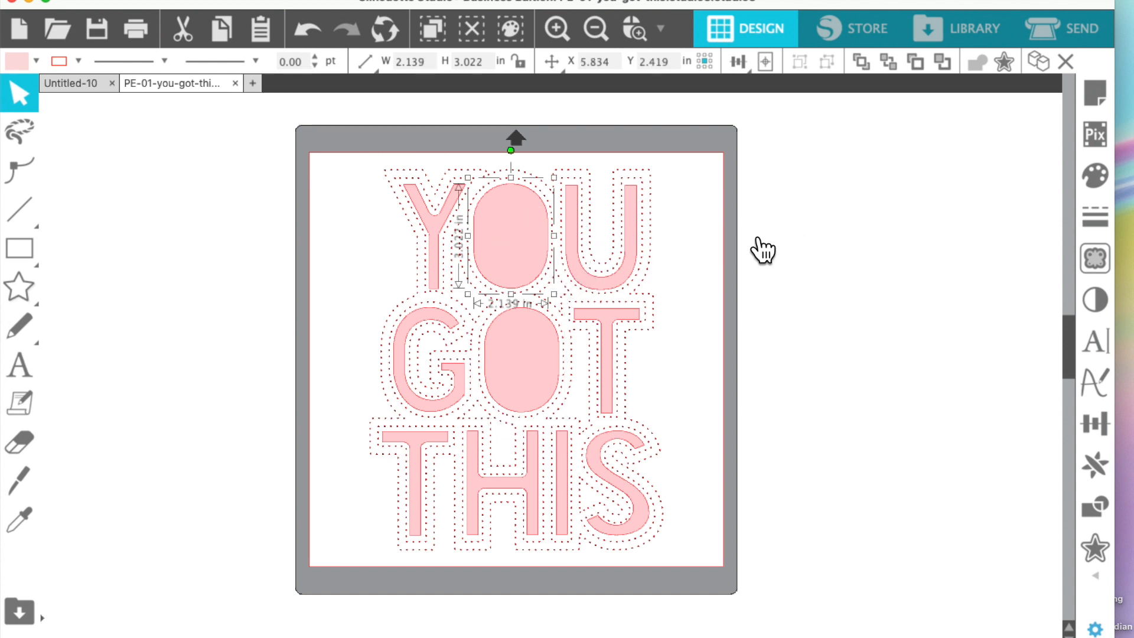
{"action": "left_click", "coordinate": [1096, 550]}
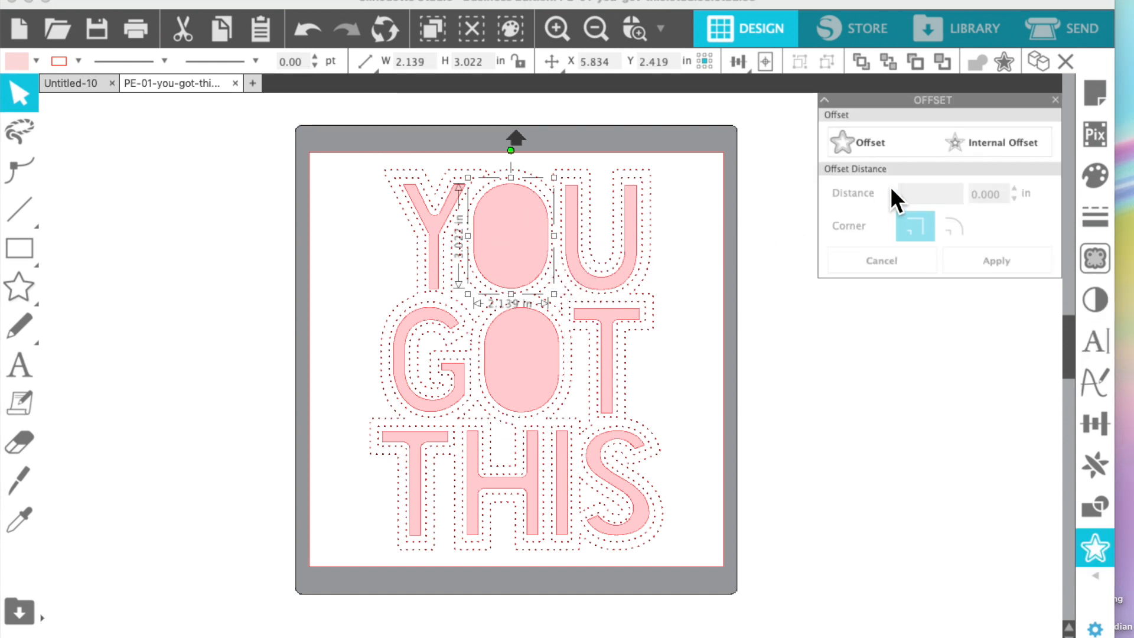
{"action": "left_click", "coordinate": [874, 140]}
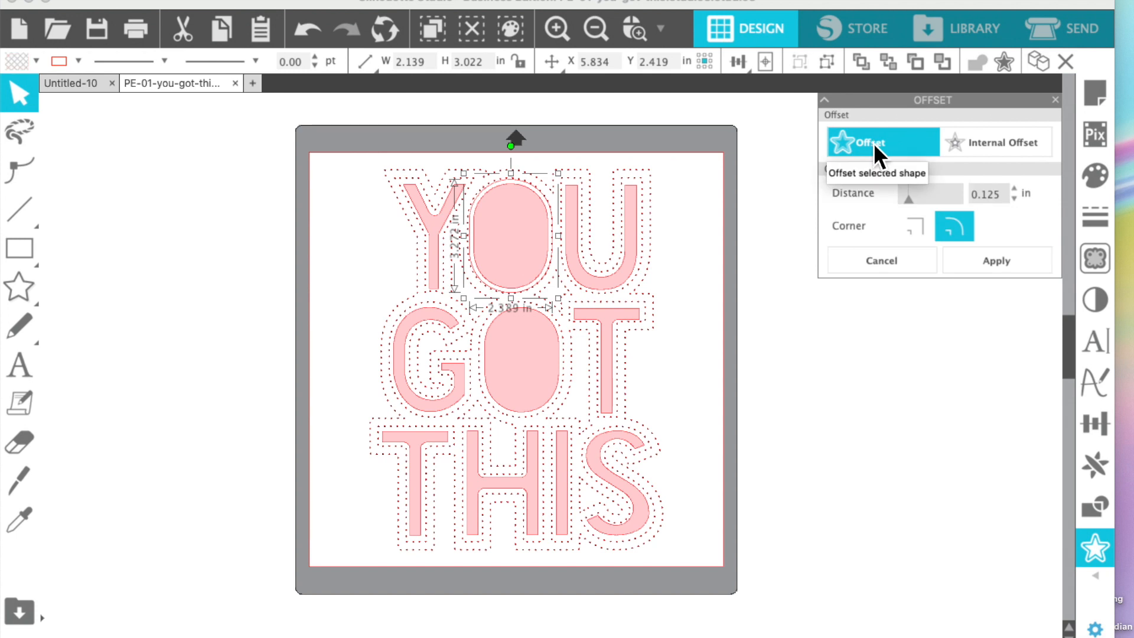
{"action": "left_click", "coordinate": [1015, 199]}
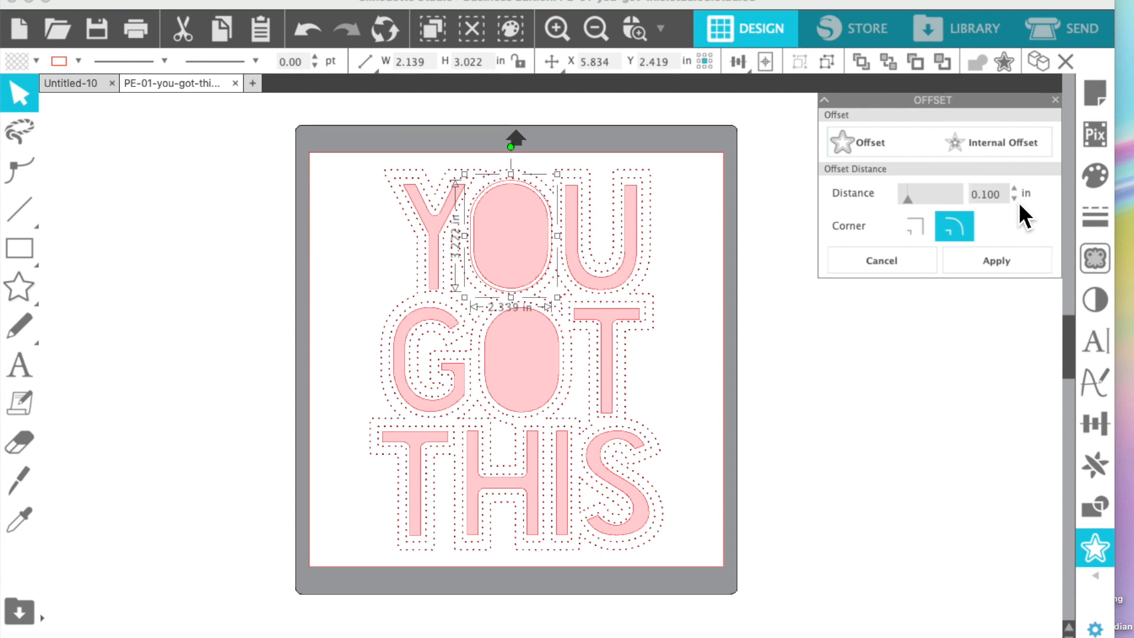
{"action": "left_click", "coordinate": [888, 358]}
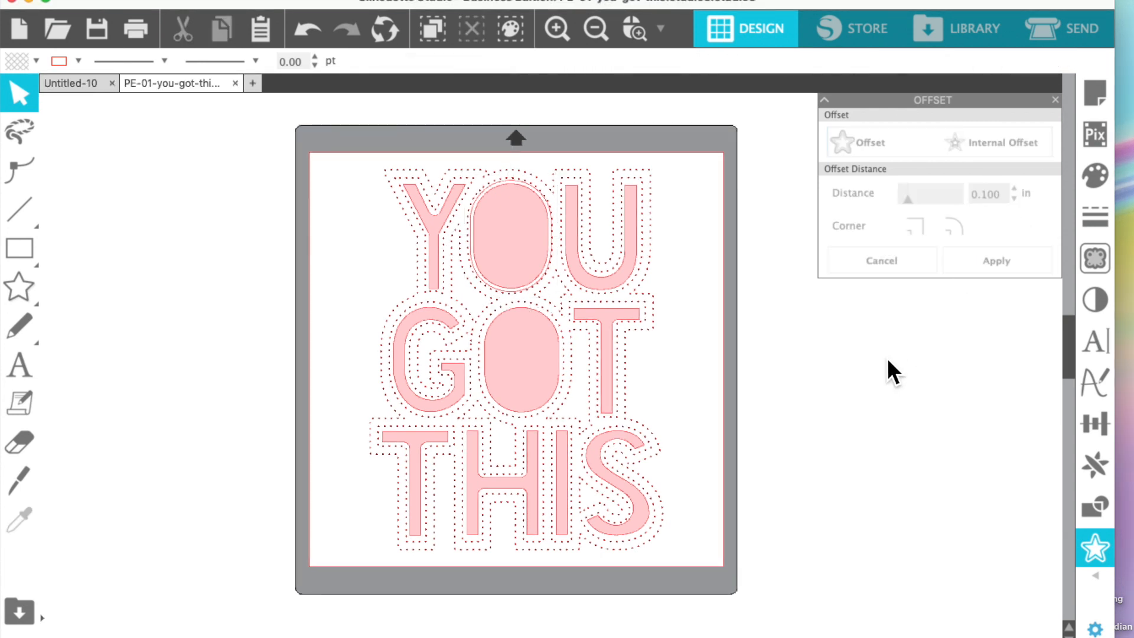
Move the original pink O of YOU off the mat, fill its offset outline with light teal, and close the fill settings.
{"action": "left_click", "coordinate": [550, 237]}
{"action": "left_click_drag", "start_coordinate": [552, 242], "coordinate": [289, 272]}
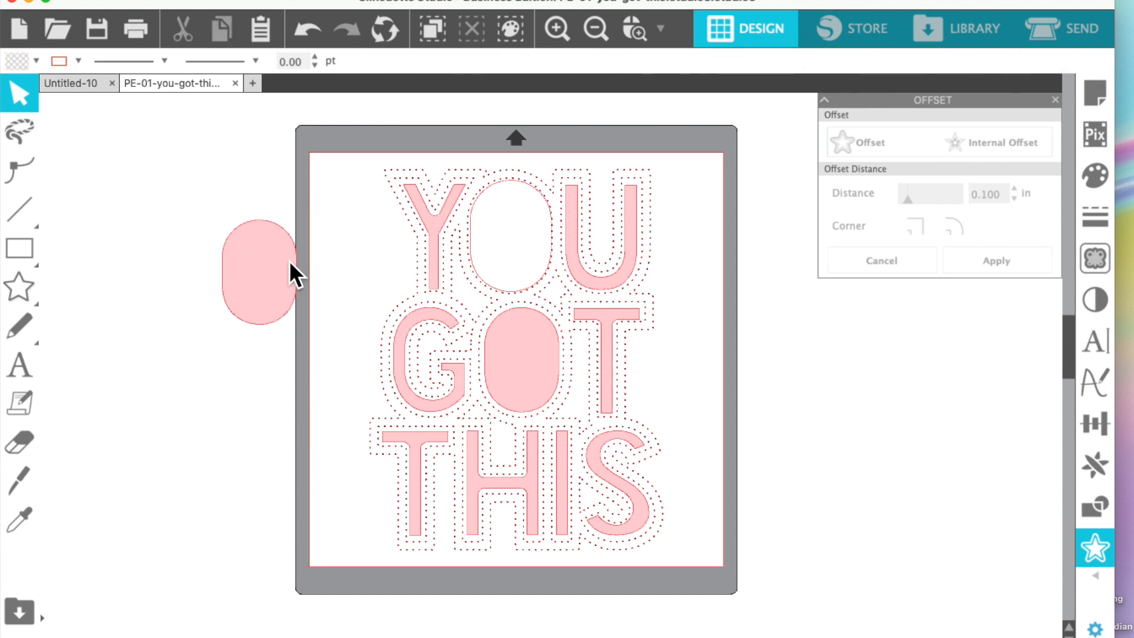
{"action": "left_click", "coordinate": [552, 251]}
{"action": "left_click", "coordinate": [1099, 178]}
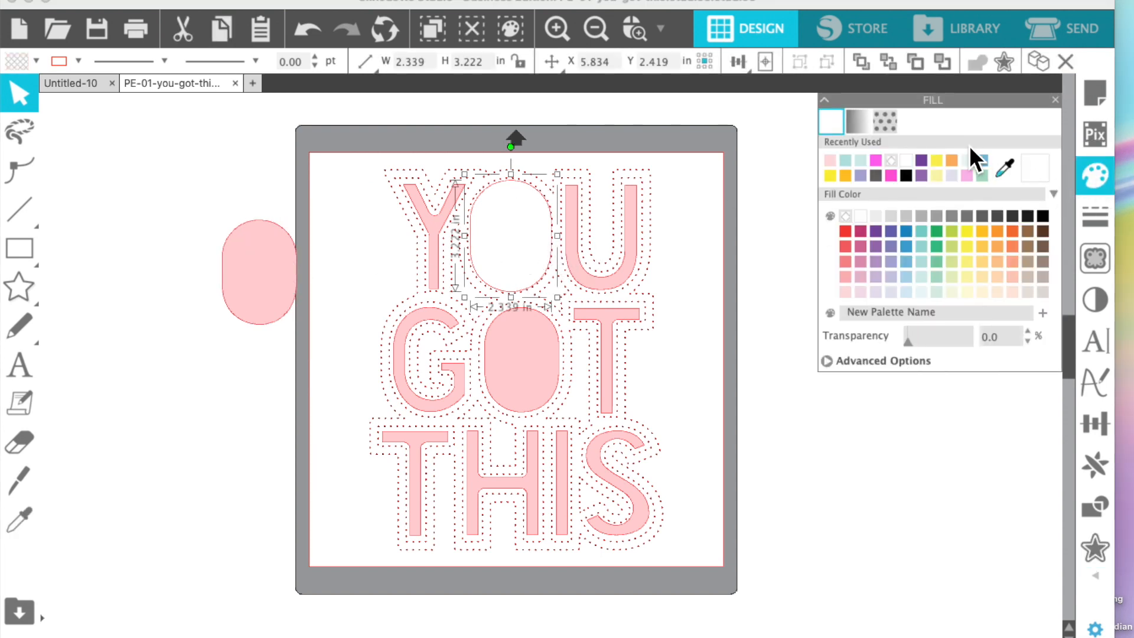
{"action": "left_click", "coordinate": [862, 160]}
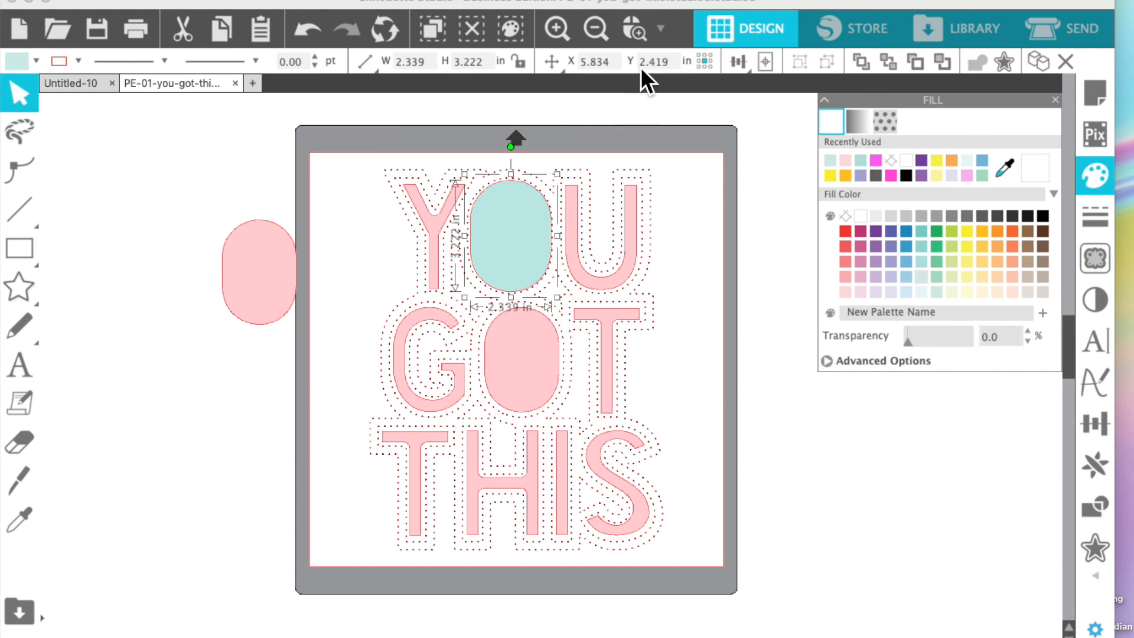
{"action": "left_click", "coordinate": [785, 193]}
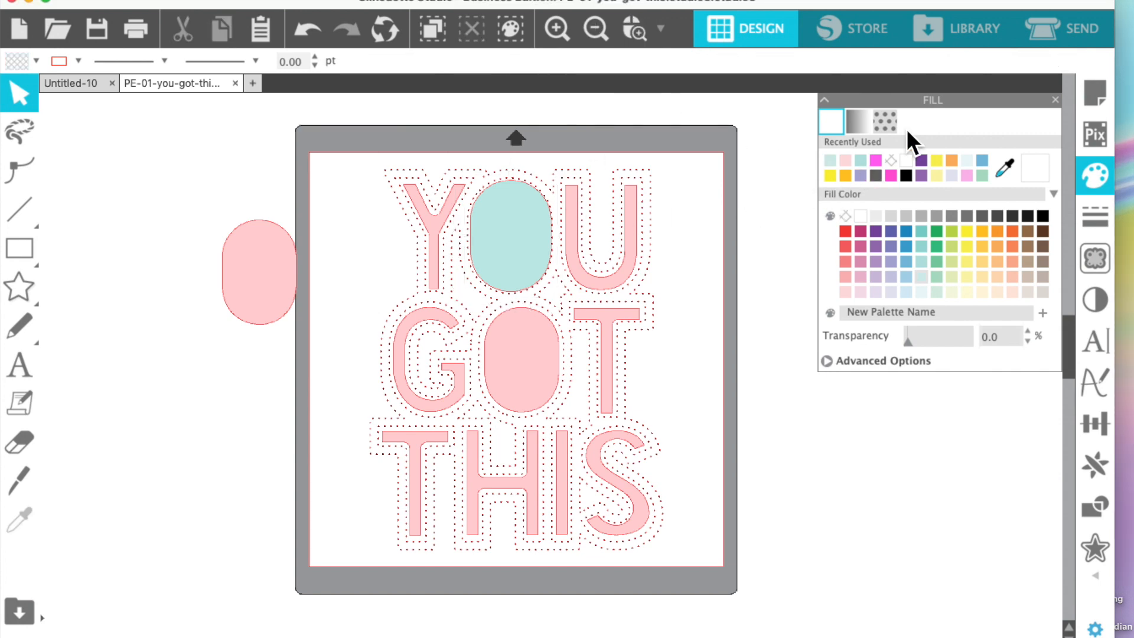
{"action": "left_click", "coordinate": [1057, 101]}
Nudge the teal O of YOU slightly left to even its spacing within the stitch holes.
{"action": "left_click", "coordinate": [560, 31]}
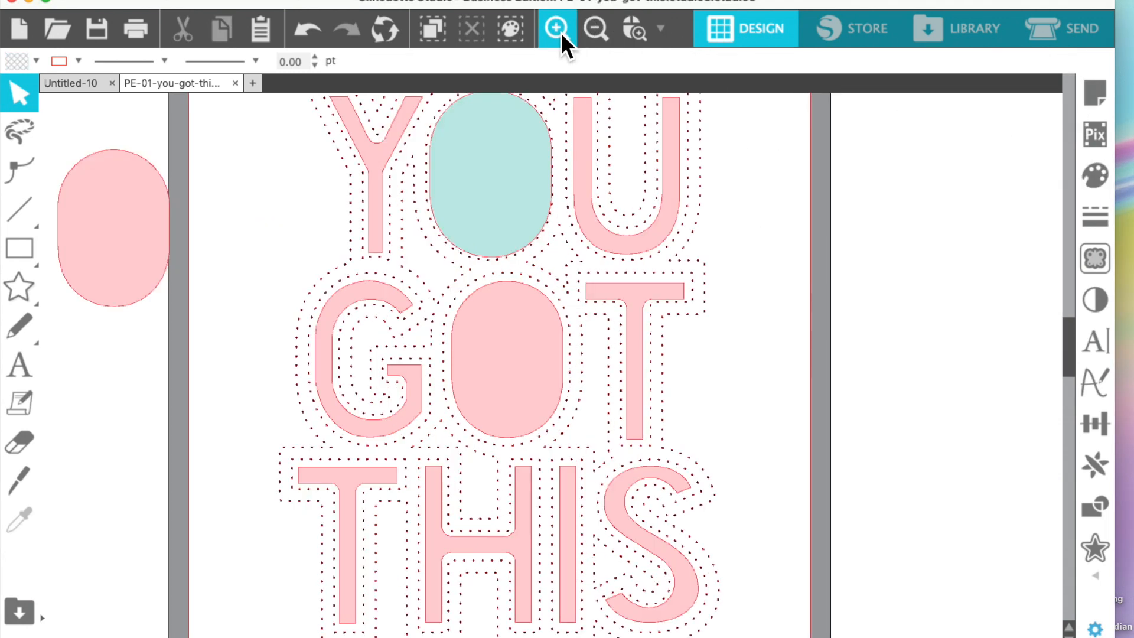
{"action": "left_click", "coordinate": [560, 30]}
{"action": "scroll", "coordinate": [565, 294], "scroll_direction": "up", "scroll_amount": 4}
{"action": "left_click", "coordinate": [509, 269]}
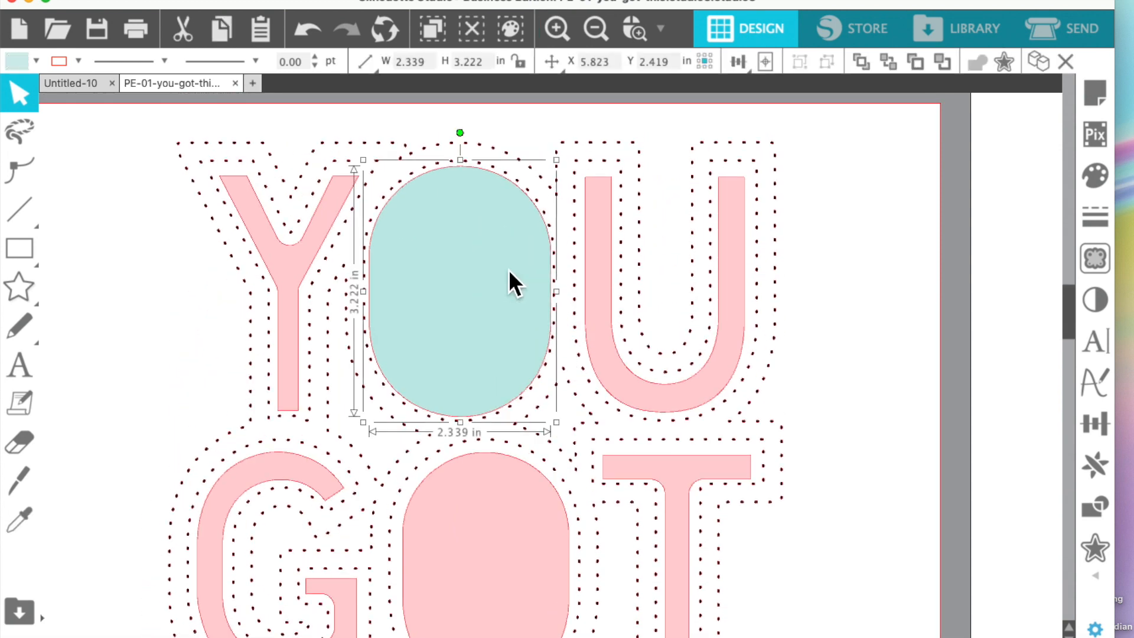
{"action": "left_click", "coordinate": [982, 242]}
Place the pink O from beside the mat back on the teal O of YOU, centered within it.
{"action": "scroll", "coordinate": [967, 243], "scroll_direction": "left", "scroll_amount": 6}
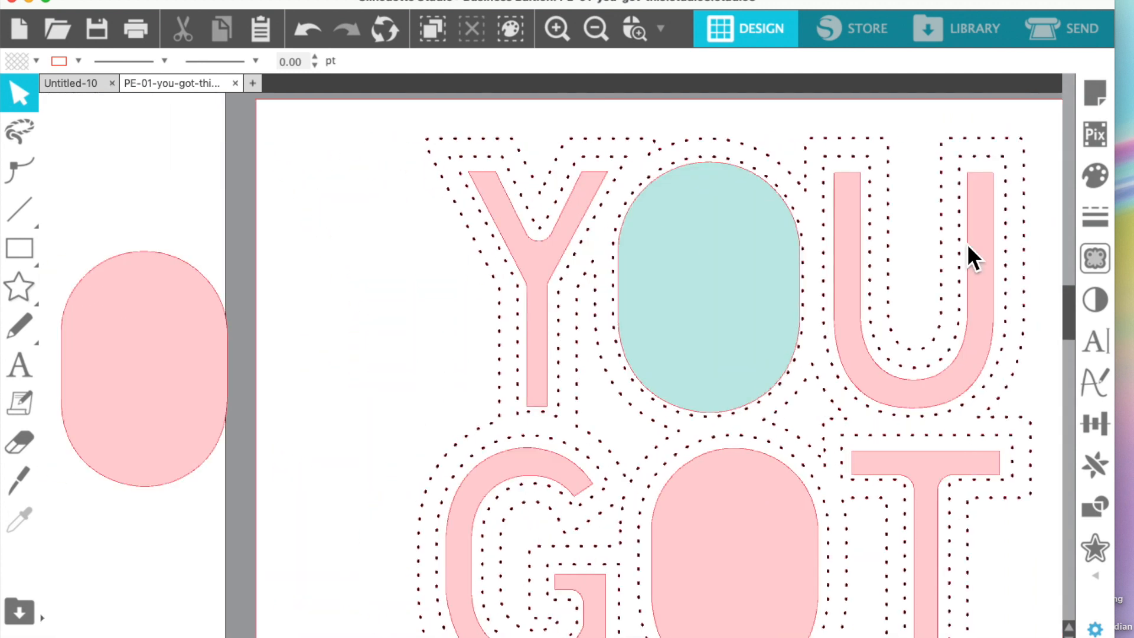
{"action": "left_click_drag", "start_coordinate": [313, 384], "coordinate": [875, 298]}
{"action": "left_click", "coordinate": [904, 230]}
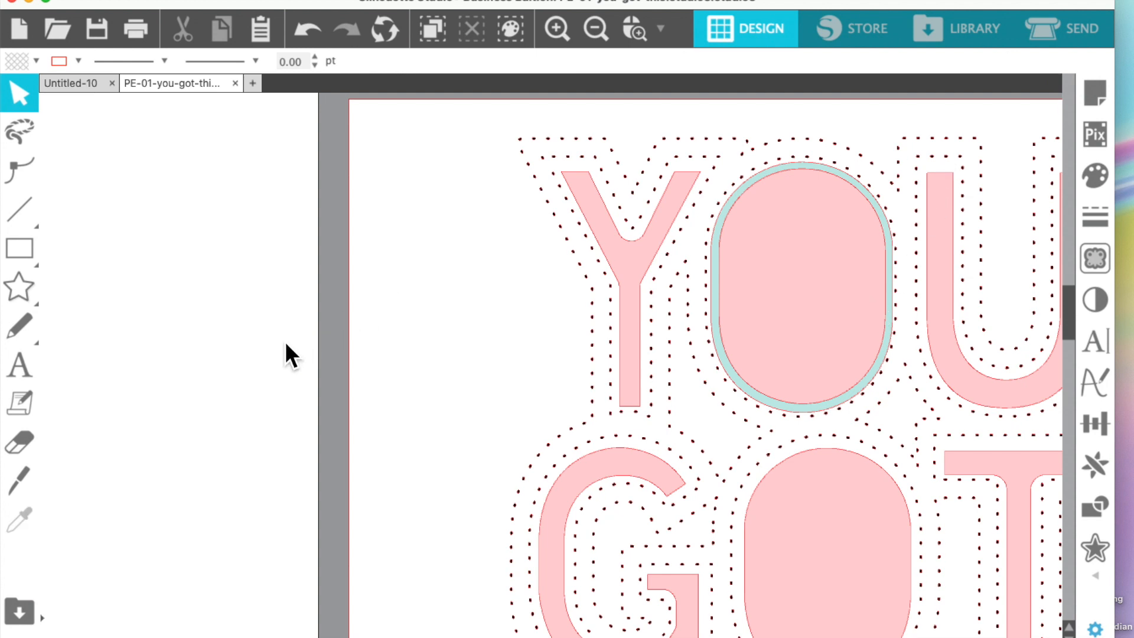
{"action": "scroll", "coordinate": [283, 342], "scroll_direction": "right", "scroll_amount": 8}
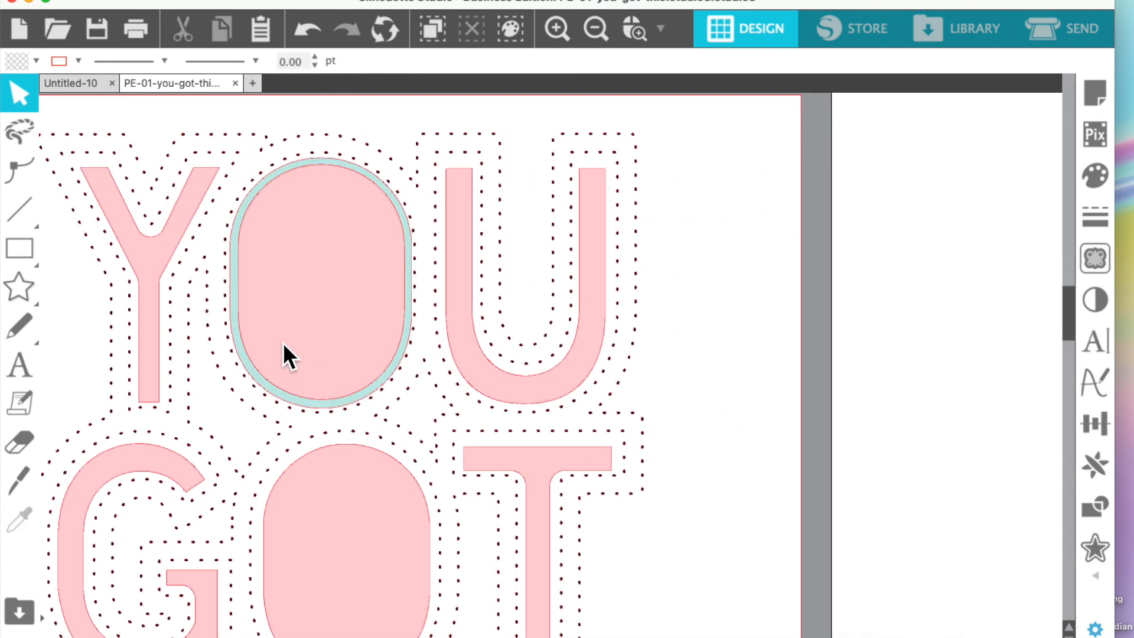
Create a 0.100 in offset with rounded corners around the pink O of GOT and close the offset settings.
{"action": "left_click", "coordinate": [372, 512]}
{"action": "scroll", "coordinate": [367, 499], "scroll_direction": "down", "scroll_amount": 1}
{"action": "scroll", "coordinate": [367, 498], "scroll_direction": "down", "scroll_amount": 1}
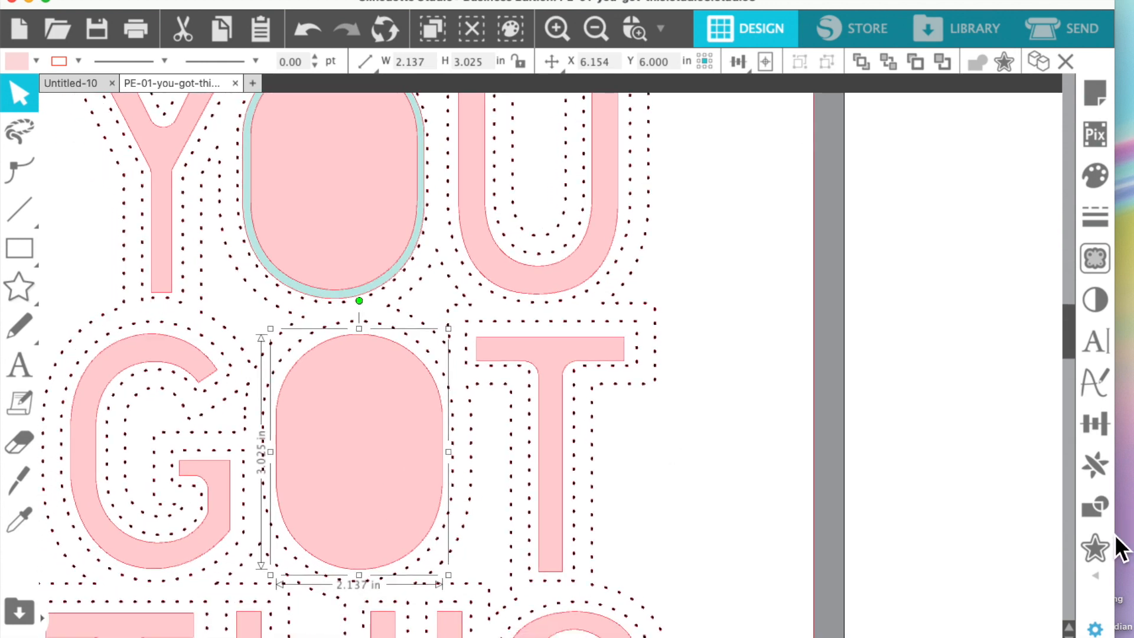
{"action": "left_click", "coordinate": [1087, 554]}
{"action": "left_click", "coordinate": [882, 143]}
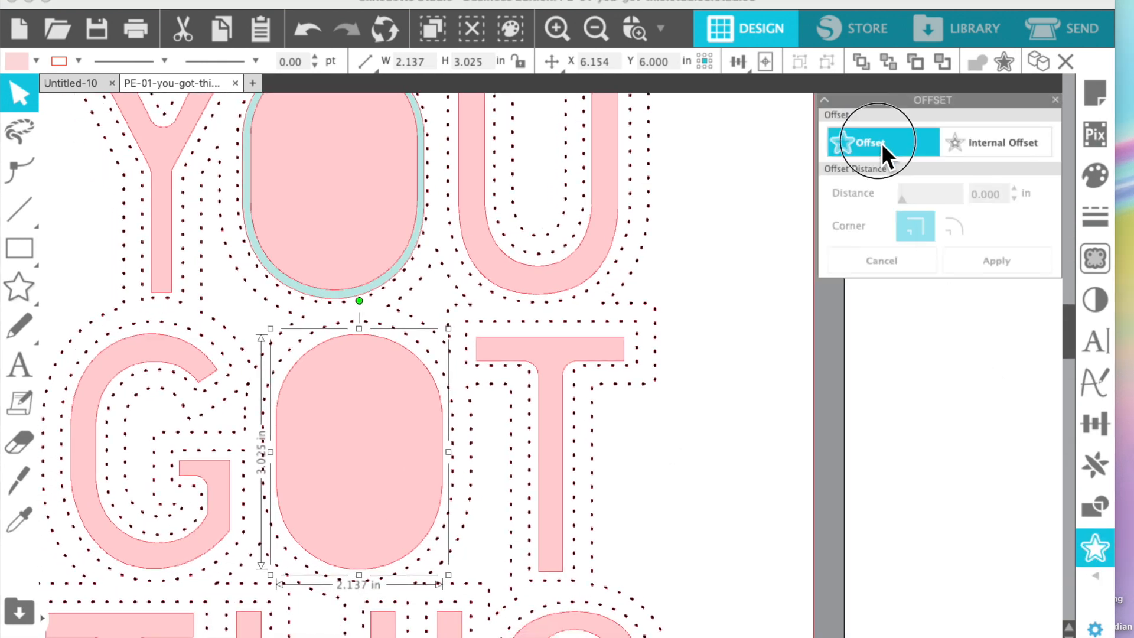
{"action": "left_click", "coordinate": [1018, 203]}
{"action": "left_click", "coordinate": [1018, 203]}
{"action": "left_click", "coordinate": [1017, 203]}
{"action": "left_click", "coordinate": [1018, 203]}
{"action": "left_click", "coordinate": [1018, 203]}
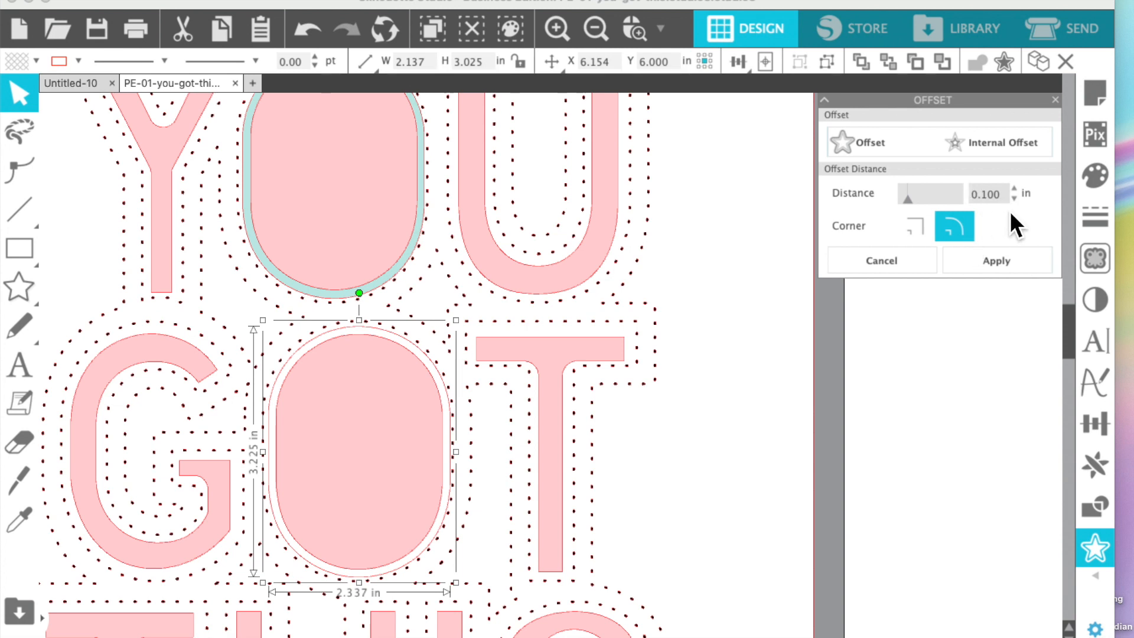
{"action": "left_click", "coordinate": [889, 452]}
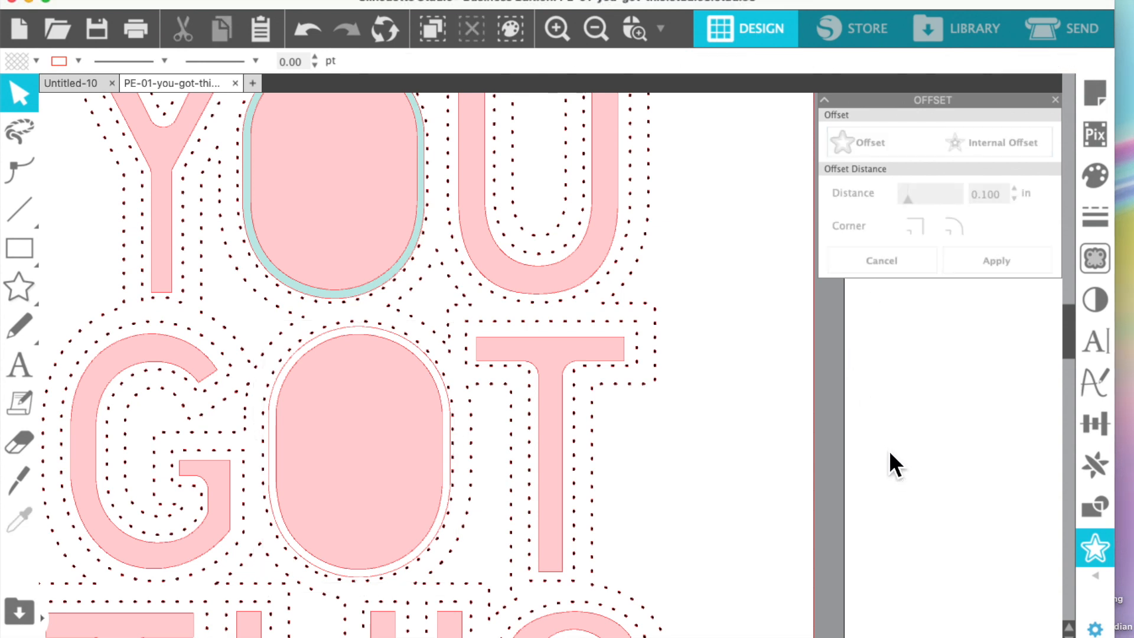
{"action": "left_click", "coordinate": [1056, 100]}
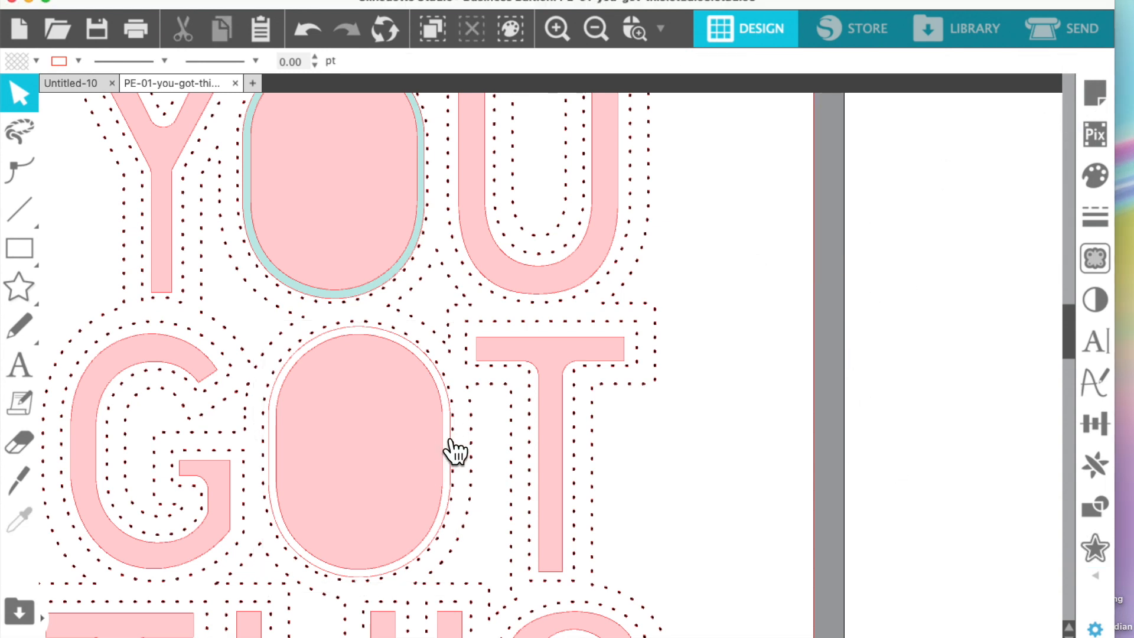
Move the pink O of GOT aside, fill its offset outline with light teal, and place the pink O back centered on it.
{"action": "left_click_drag", "start_coordinate": [435, 455], "coordinate": [616, 451]}
{"action": "left_click", "coordinate": [392, 463]}
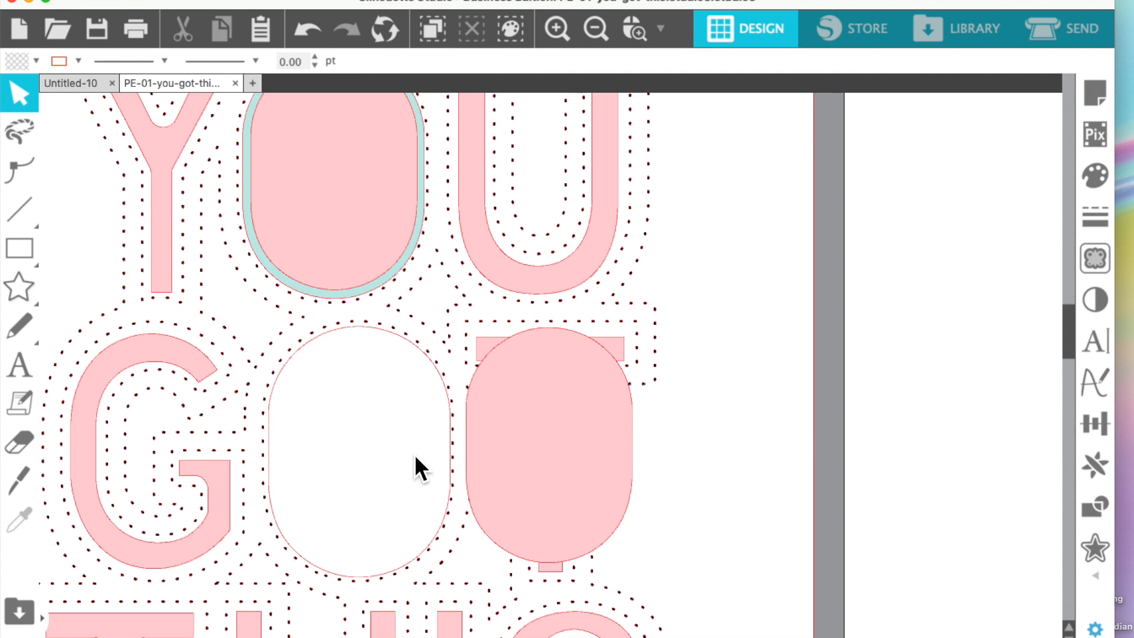
{"action": "left_click", "coordinate": [452, 471]}
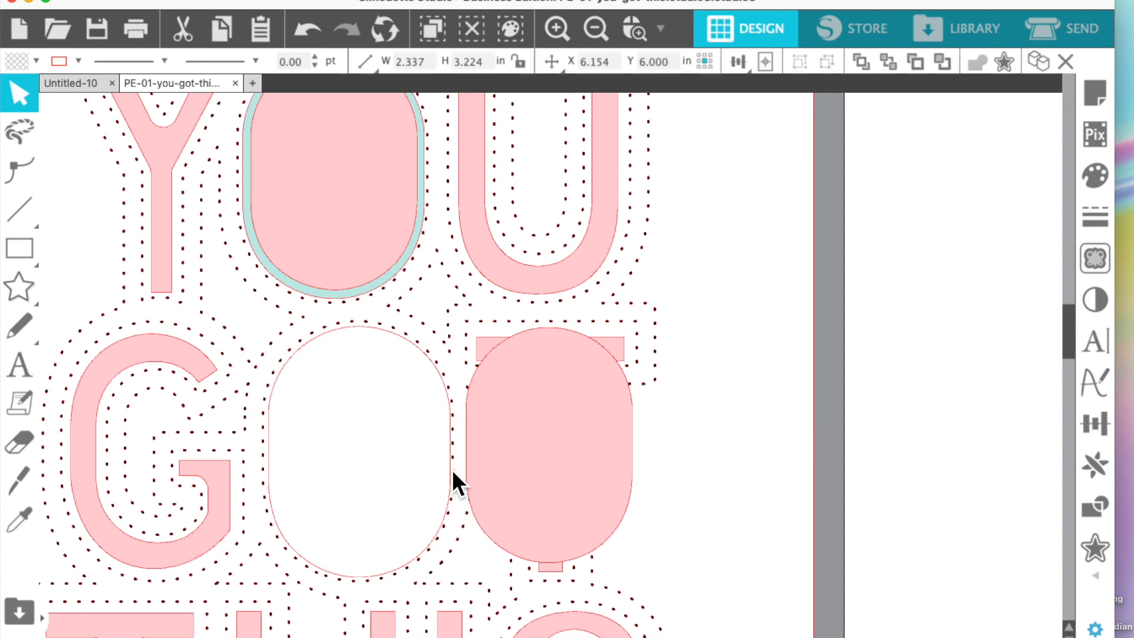
{"action": "left_click", "coordinate": [1096, 177]}
{"action": "left_click", "coordinate": [836, 161]}
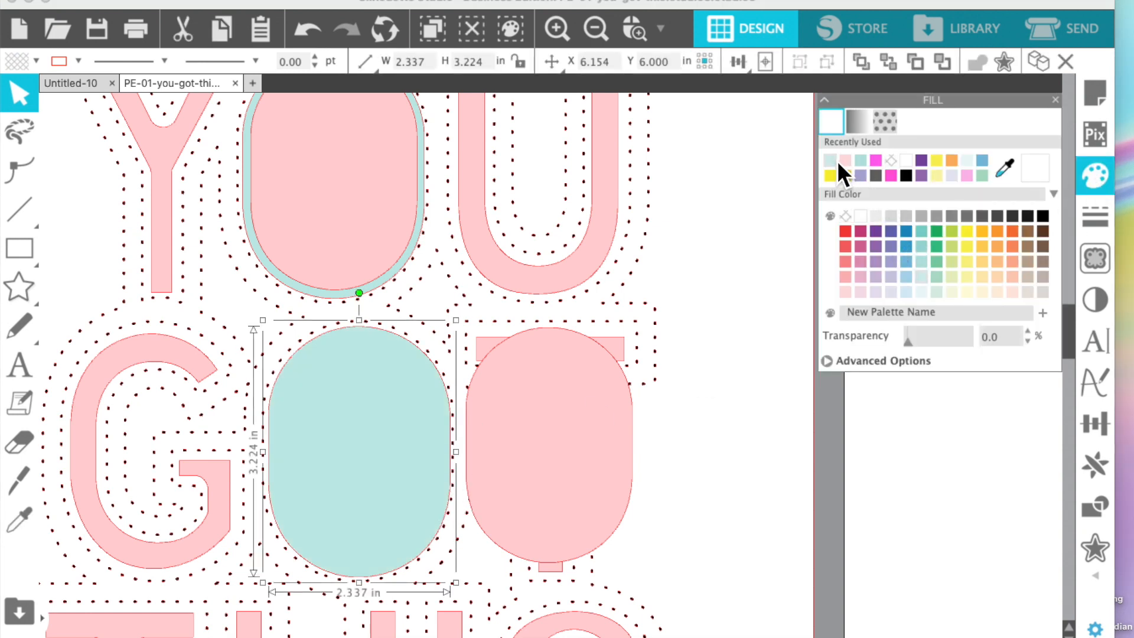
{"action": "left_click_drag", "start_coordinate": [628, 470], "coordinate": [441, 478]}
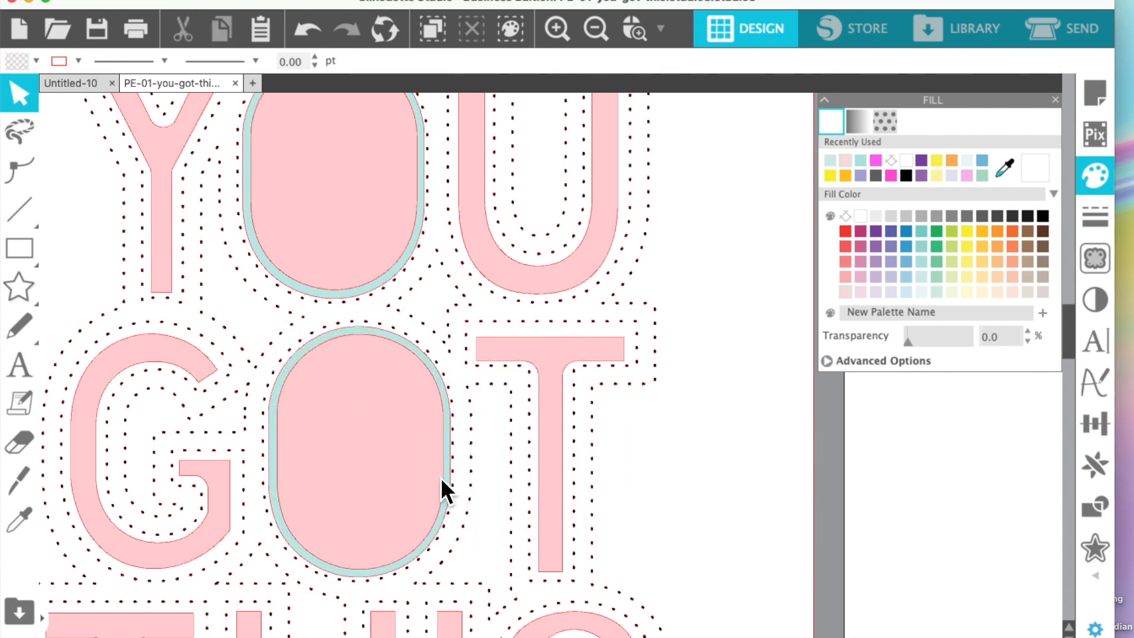
{"action": "left_click", "coordinate": [1058, 101]}
Copy the two light teal ovals beside the mat into a new document.
{"action": "left_click", "coordinate": [596, 32]}
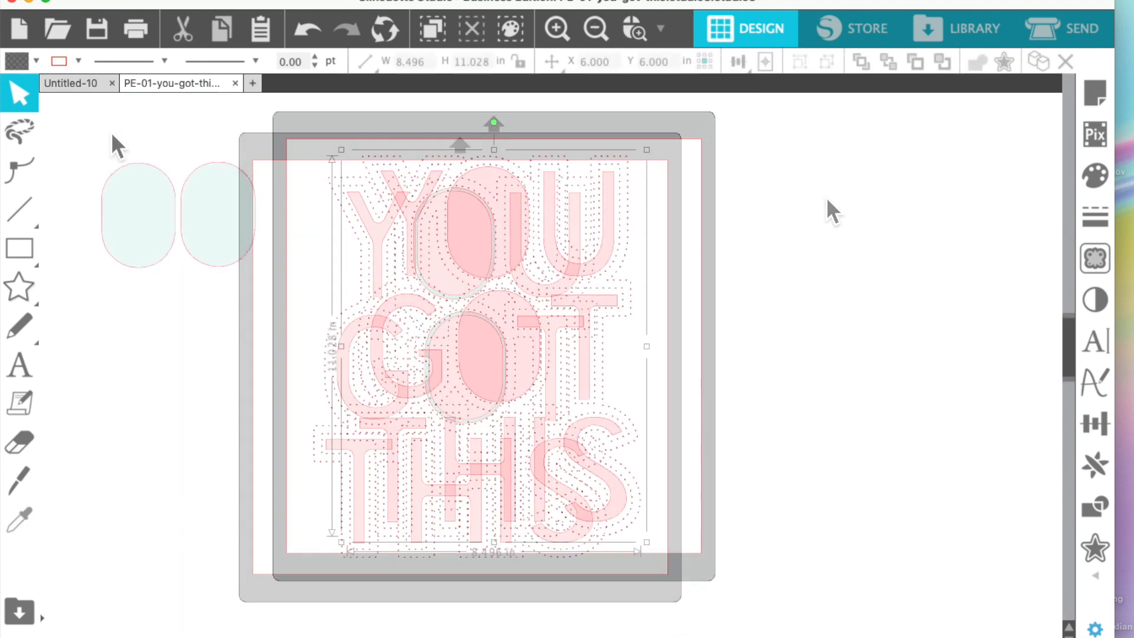
{"action": "left_click", "coordinate": [228, 254]}
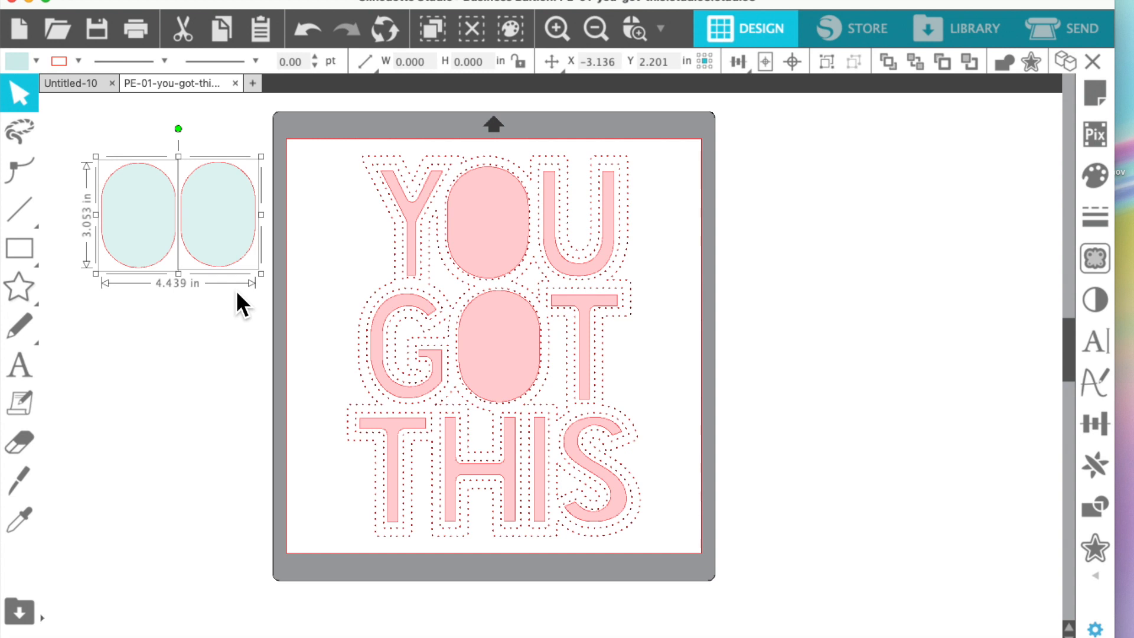
{"action": "left_click", "coordinate": [254, 84]}
{"action": "key", "text": "super+v"}
{"action": "left_click", "coordinate": [286, 273]}
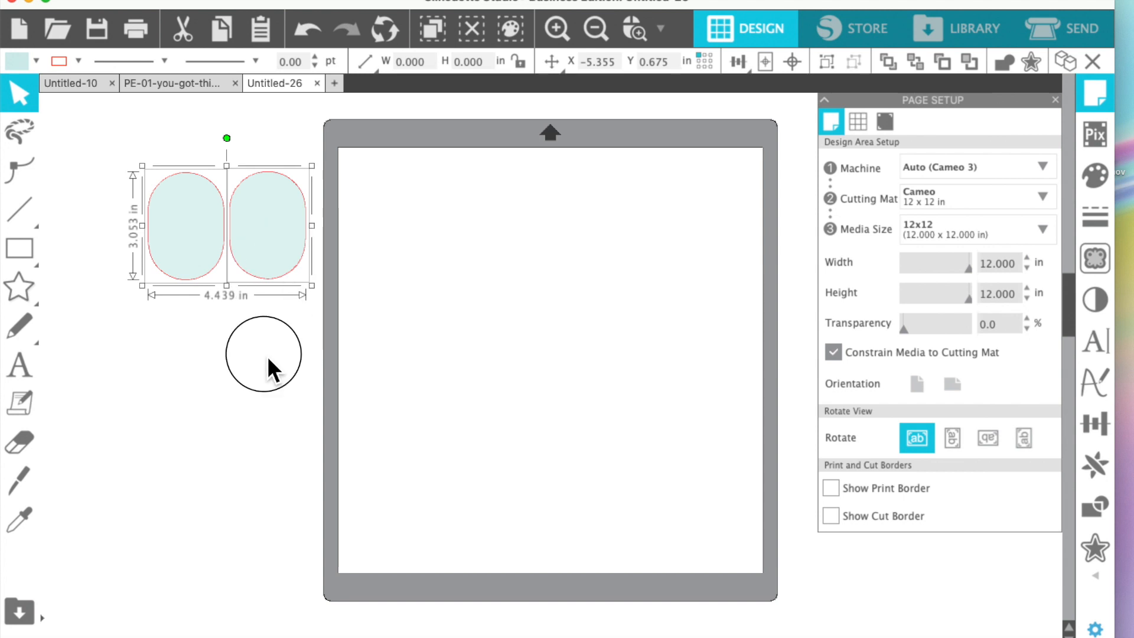
{"action": "left_click", "coordinate": [268, 358]}
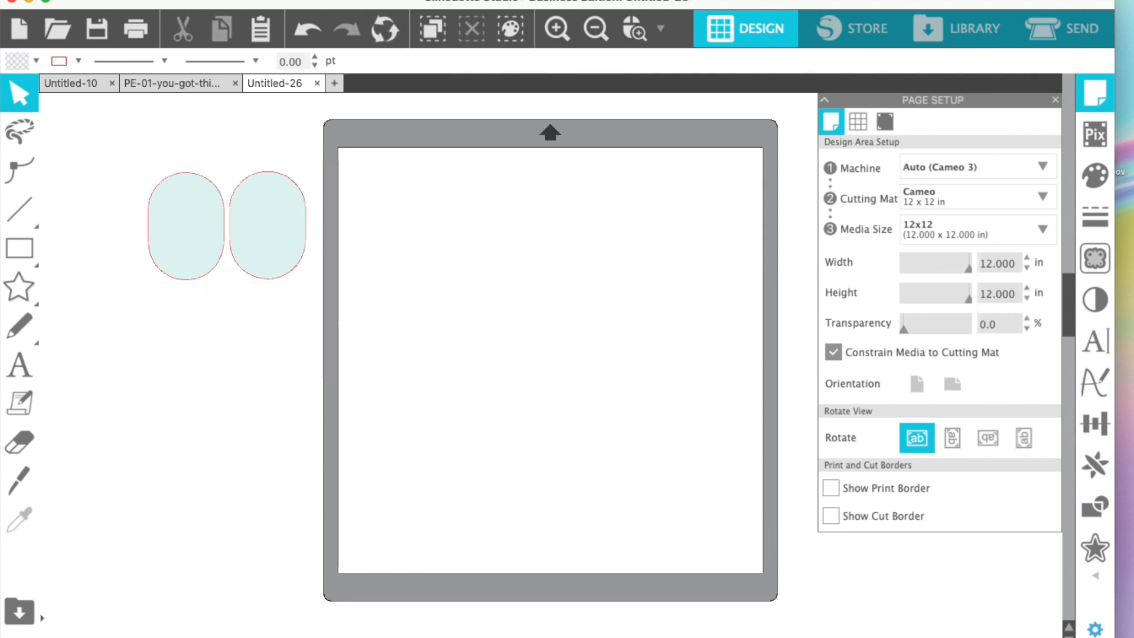
Open photo 1.jpeg from the Desktop.
{"action": "left_click", "coordinate": [171, 0]}
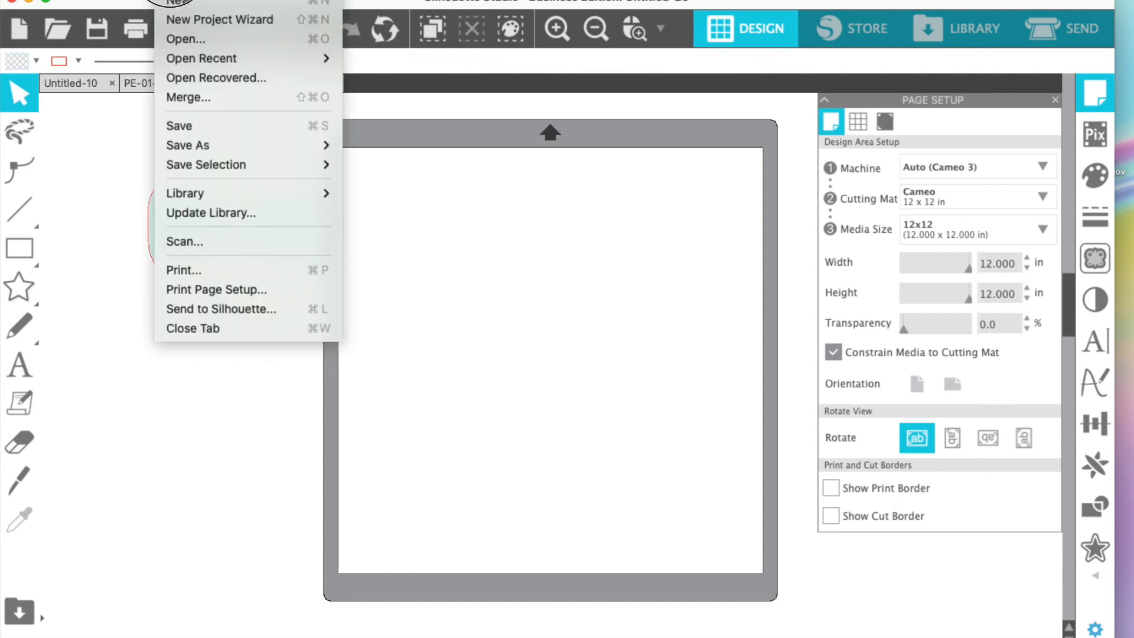
{"action": "left_click", "coordinate": [187, 39]}
{"action": "scroll", "coordinate": [616, 180], "scroll_direction": "down", "scroll_amount": 5}
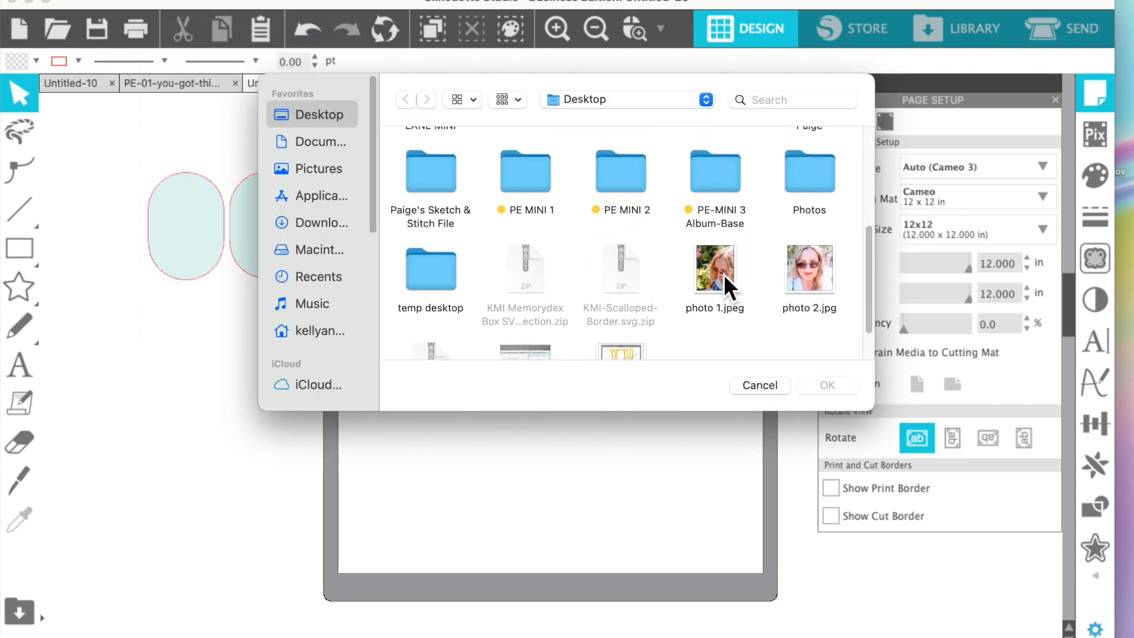
{"action": "left_click", "coordinate": [724, 274]}
{"action": "left_click", "coordinate": [824, 386]}
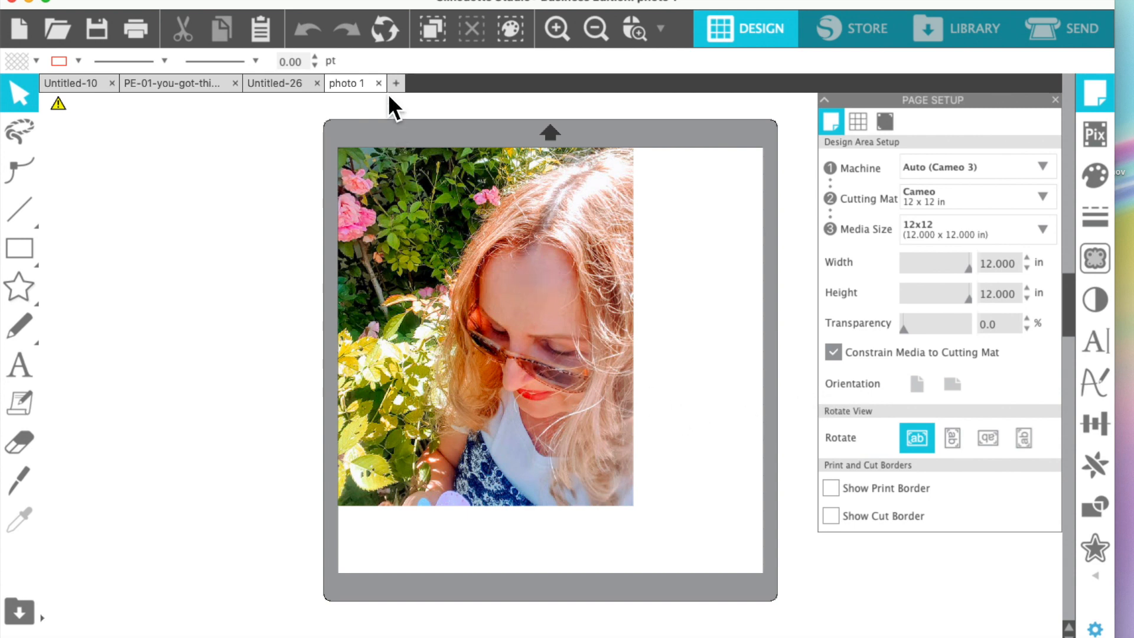
Shrink the photo proportionally to about 5.8 in wide and copy it into the Untitled-26 document with the ovals.
{"action": "left_click", "coordinate": [607, 299]}
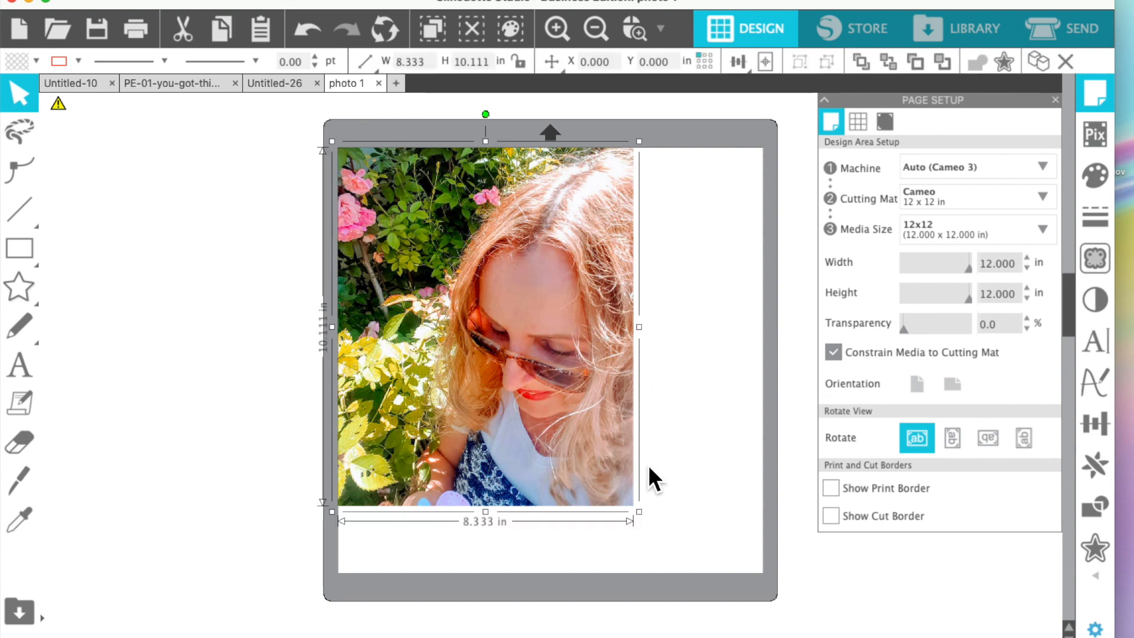
{"action": "left_click_drag", "start_coordinate": [641, 513], "coordinate": [571, 391]}
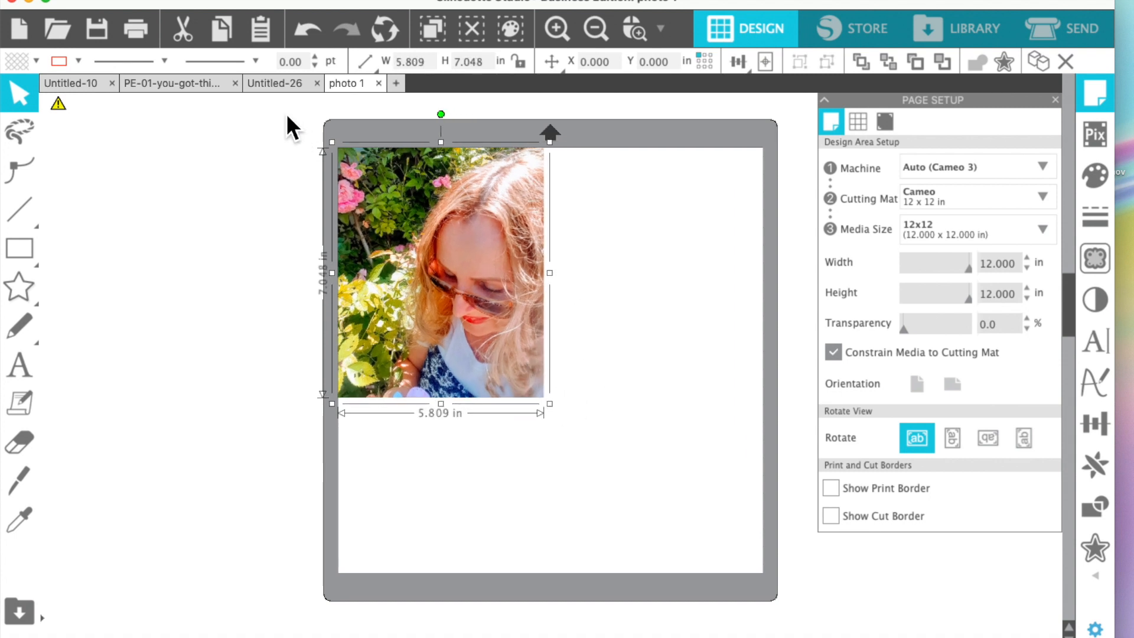
{"action": "left_click", "coordinate": [266, 83]}
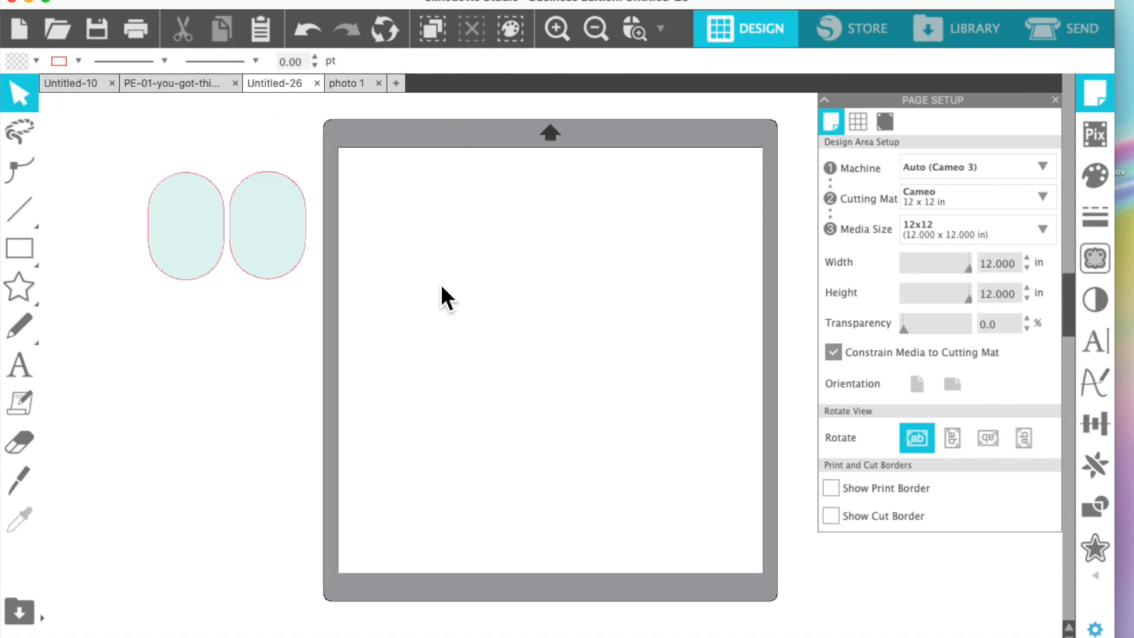
{"action": "key", "text": "super+v"}
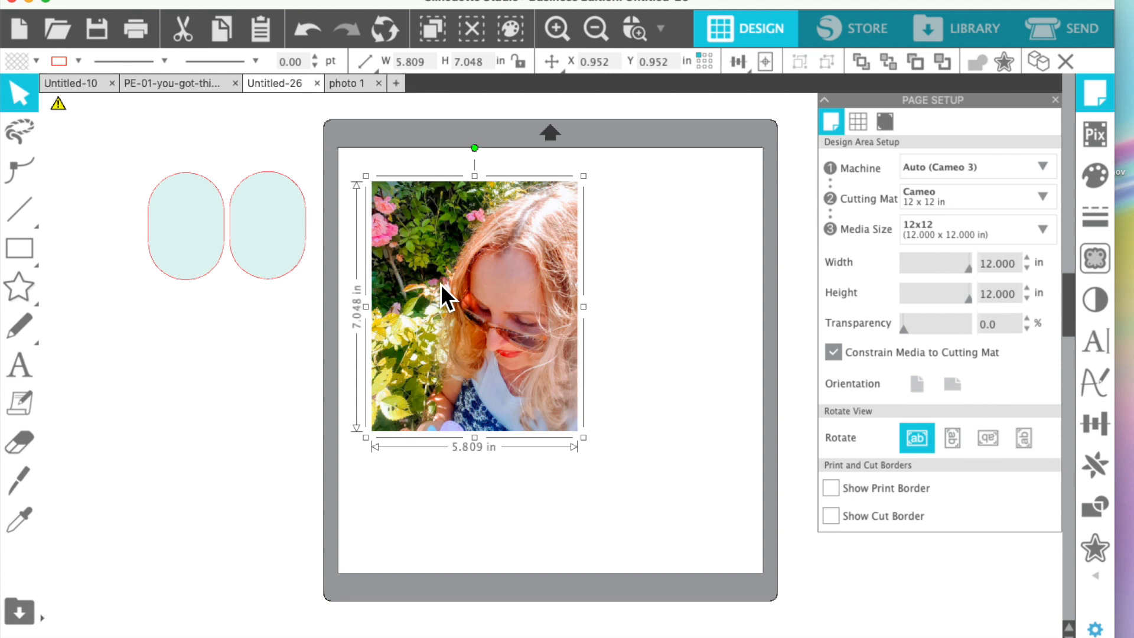
Show the grid on the mat and close the page setup settings.
{"action": "left_click", "coordinate": [861, 123]}
{"action": "left_click", "coordinate": [836, 164]}
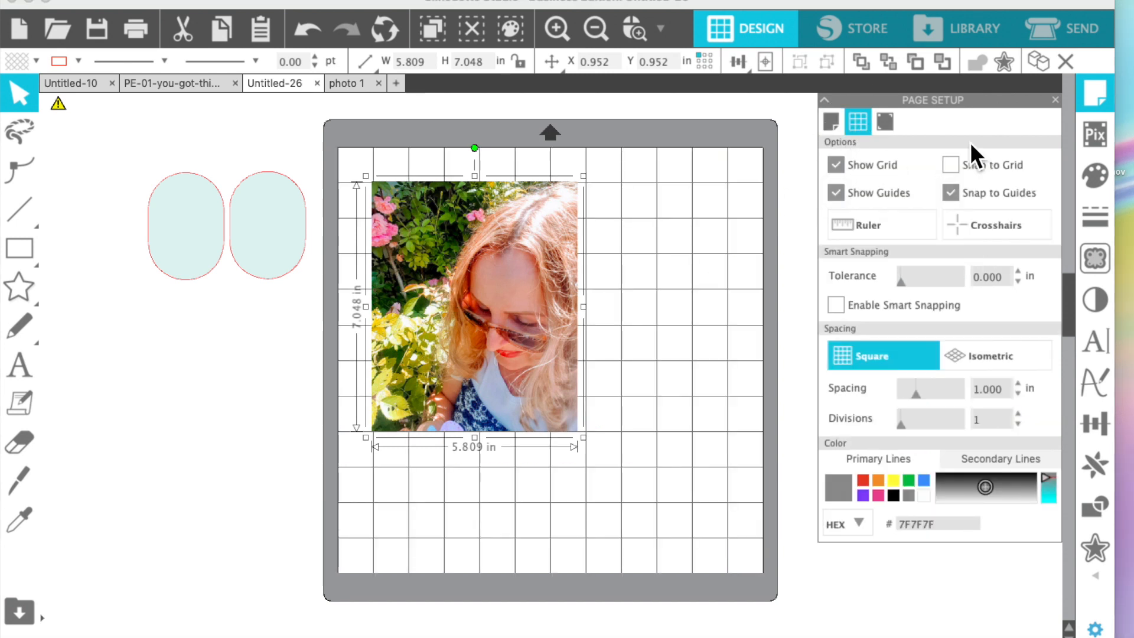
{"action": "left_click", "coordinate": [1057, 100]}
{"action": "left_click", "coordinate": [138, 483]}
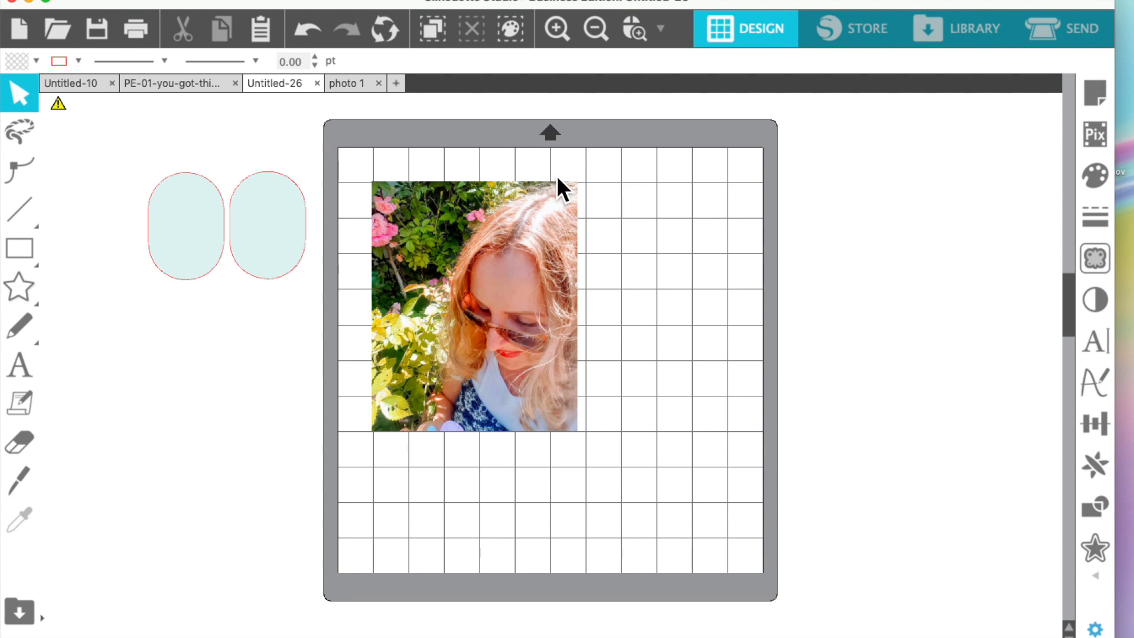
Bring one teal oval to the front of its layer and place it on the mat beside the photo.
{"action": "left_click_drag", "start_coordinate": [197, 254], "coordinate": [224, 357]}
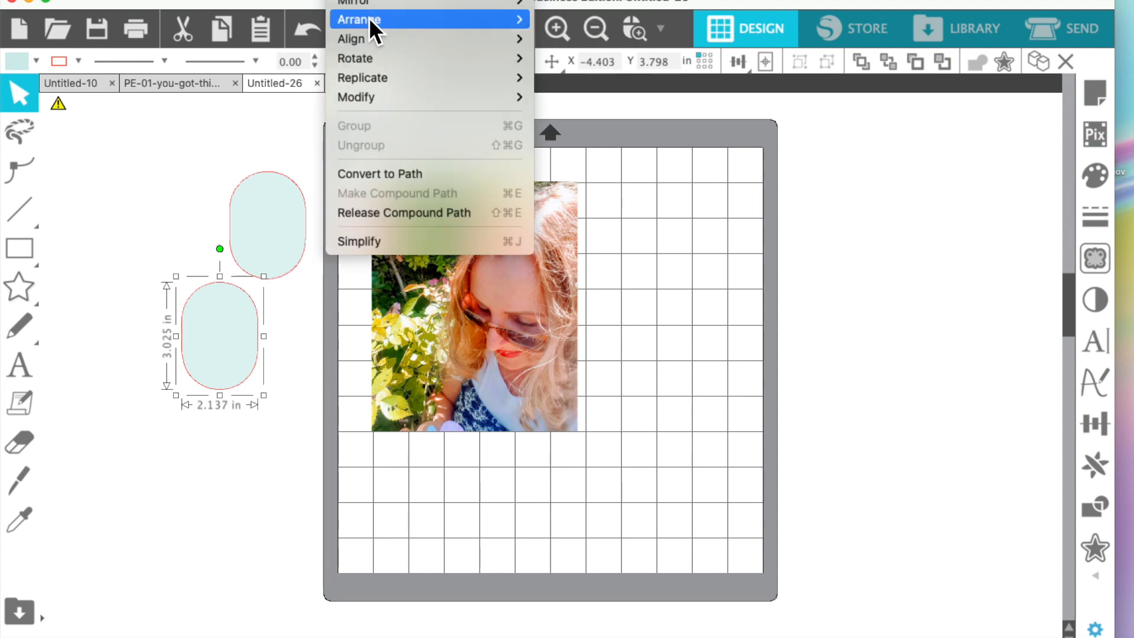
{"action": "mouse_move", "coordinate": [369, 19]}
{"action": "left_click", "coordinate": [569, 98]}
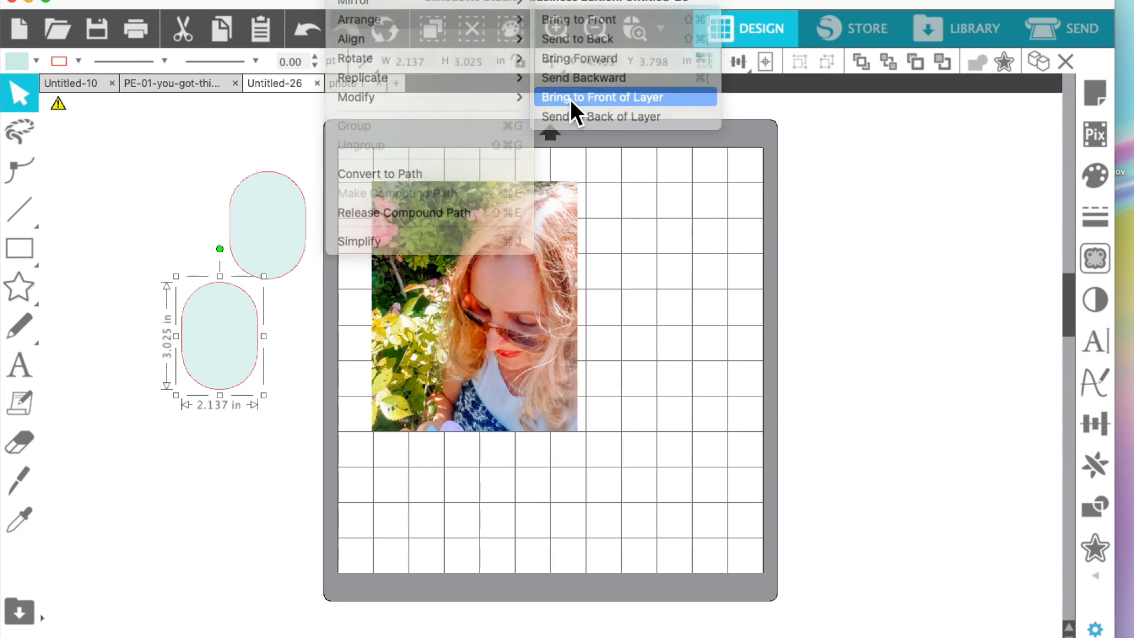
{"action": "left_click_drag", "start_coordinate": [238, 317], "coordinate": [667, 225]}
Shrink the photo proportionally to about 2.57 by 3.12 in and place the teal oval over the face in it.
{"action": "left_click", "coordinate": [557, 424]}
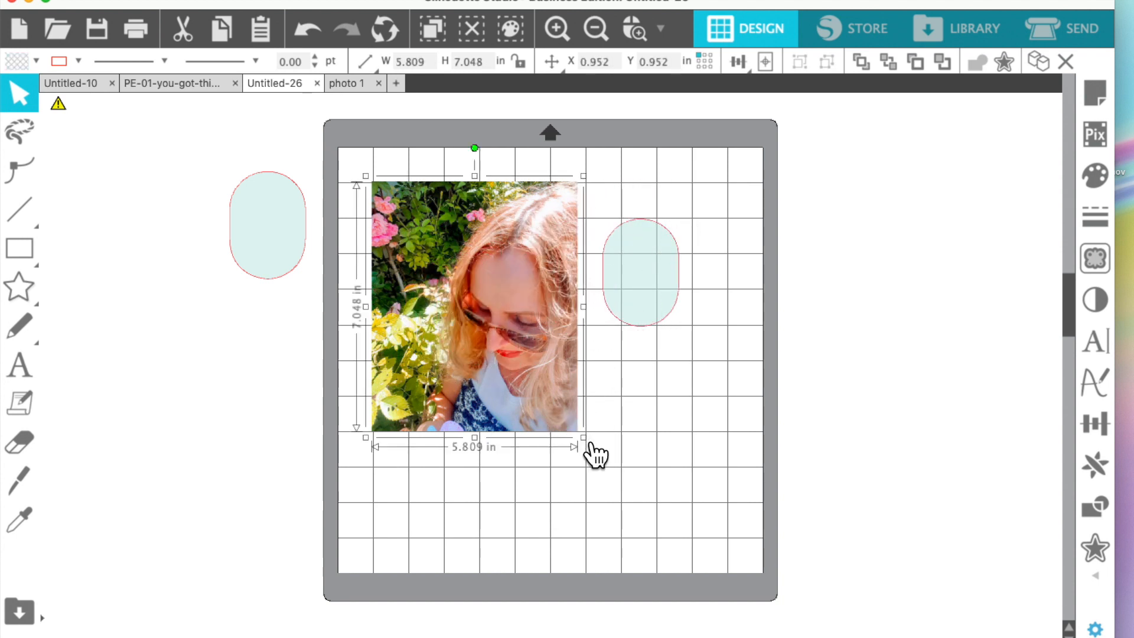
{"action": "left_click_drag", "start_coordinate": [587, 440], "coordinate": [486, 287]}
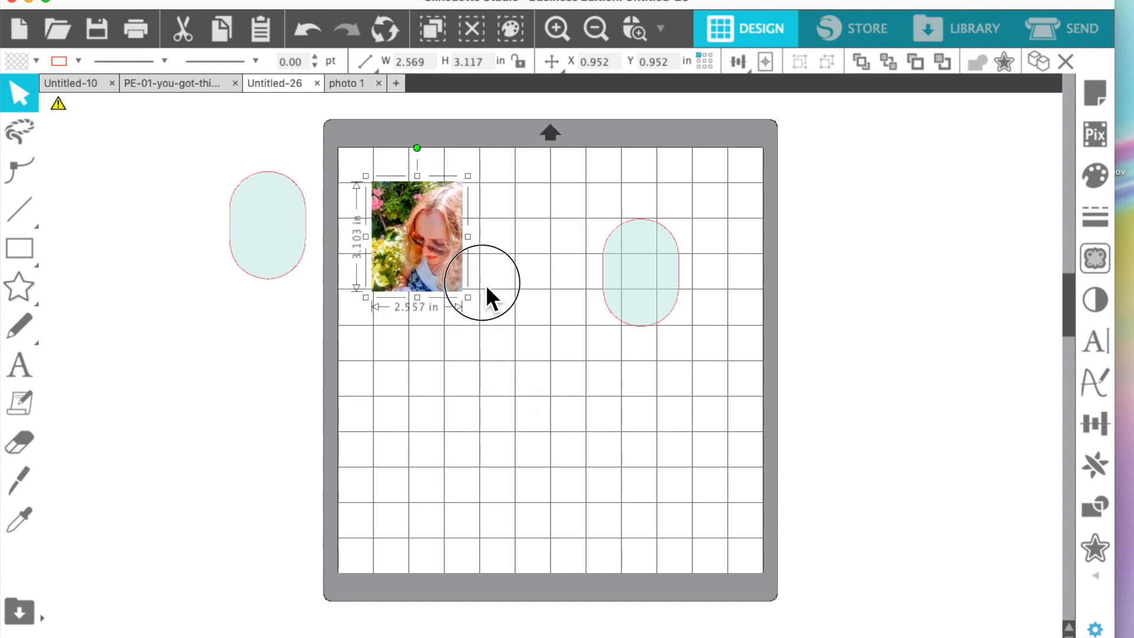
{"action": "left_click", "coordinate": [527, 215]}
{"action": "left_click_drag", "start_coordinate": [650, 278], "coordinate": [434, 243]}
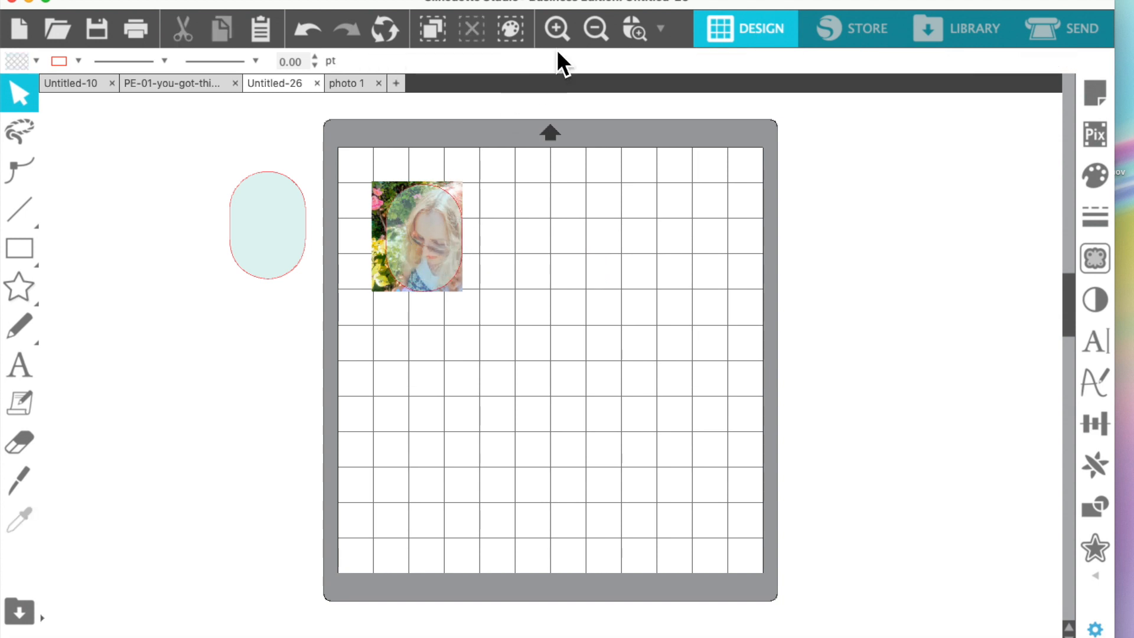
Nudge the teal oval slightly up and left so it lies within the photo's edges.
{"action": "left_click", "coordinate": [559, 29]}
{"action": "left_click", "coordinate": [558, 29]}
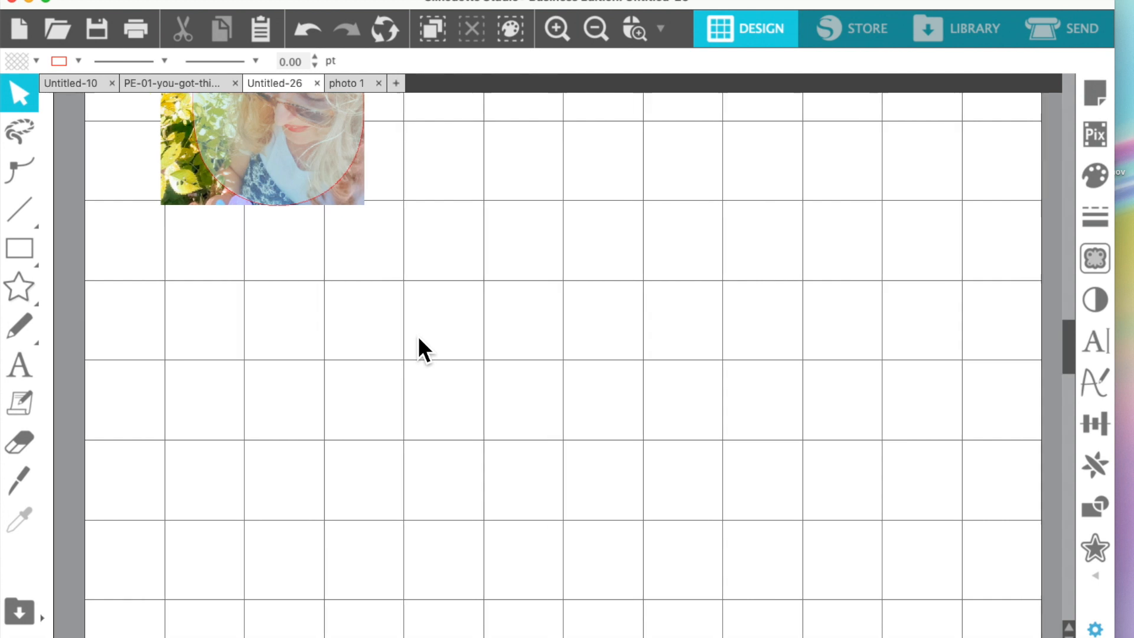
{"action": "scroll", "coordinate": [419, 338], "scroll_direction": "up", "scroll_amount": 3}
{"action": "scroll", "coordinate": [419, 338], "scroll_direction": "left", "scroll_amount": 4}
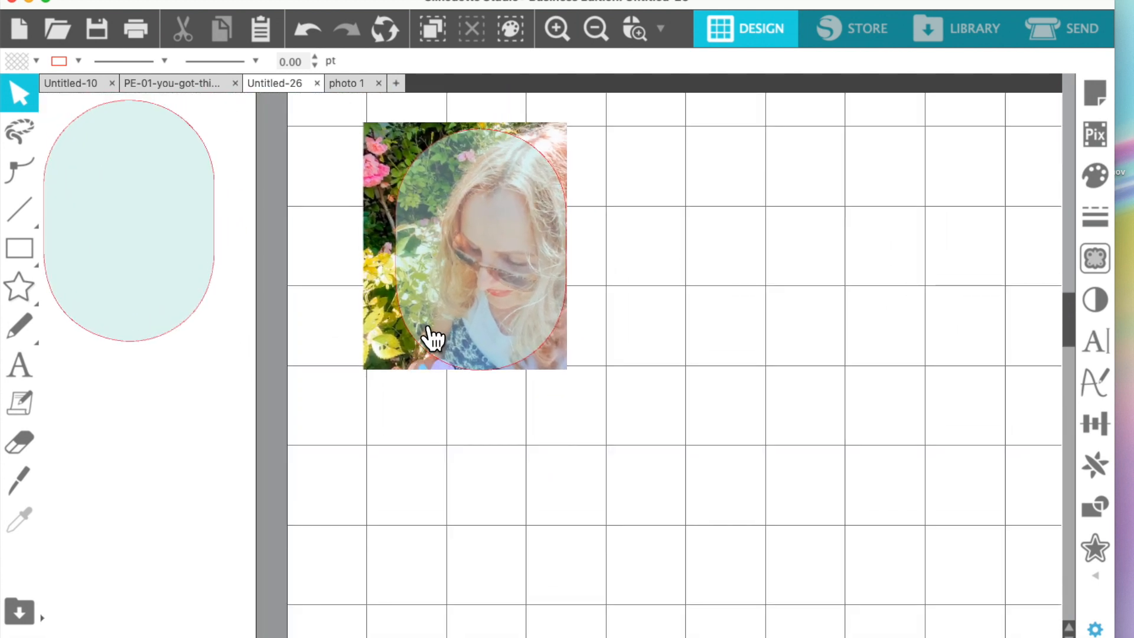
{"action": "left_click", "coordinate": [405, 301]}
{"action": "left_click_drag", "start_coordinate": [403, 300], "coordinate": [402, 299]}
{"action": "left_click", "coordinate": [659, 372]}
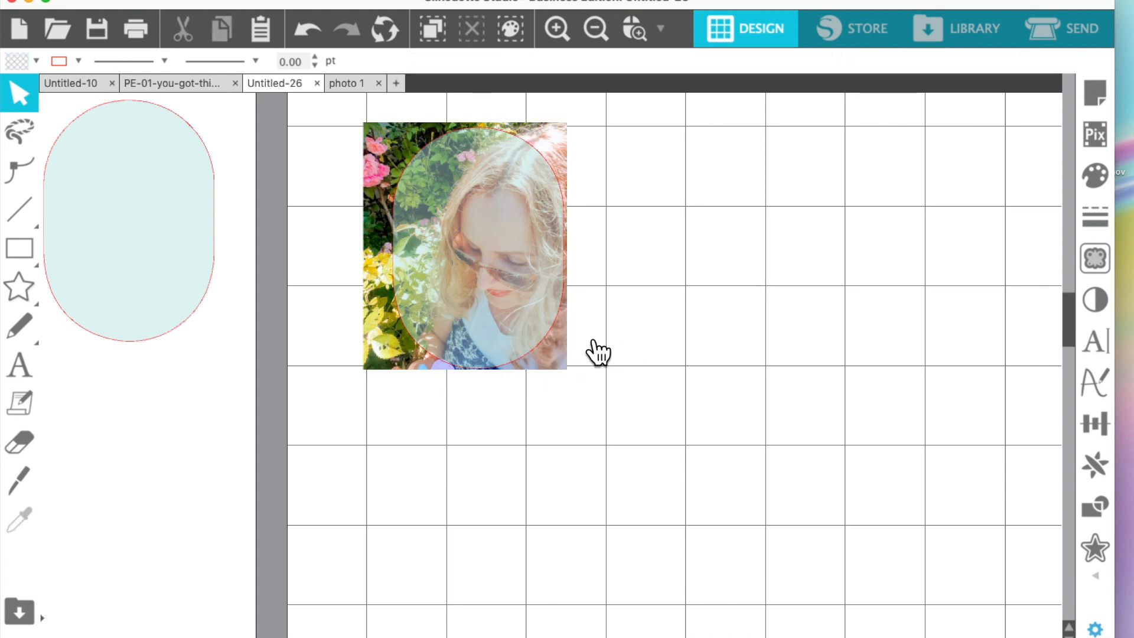
Shrink the photo slightly to fit the oval more tightly and nudge the oval back within its edges.
{"action": "left_click", "coordinate": [565, 370]}
{"action": "left_click_drag", "start_coordinate": [579, 380], "coordinate": [575, 377]}
{"action": "left_click", "coordinate": [527, 330]}
{"action": "left_click_drag", "start_coordinate": [527, 330], "coordinate": [529, 328]}
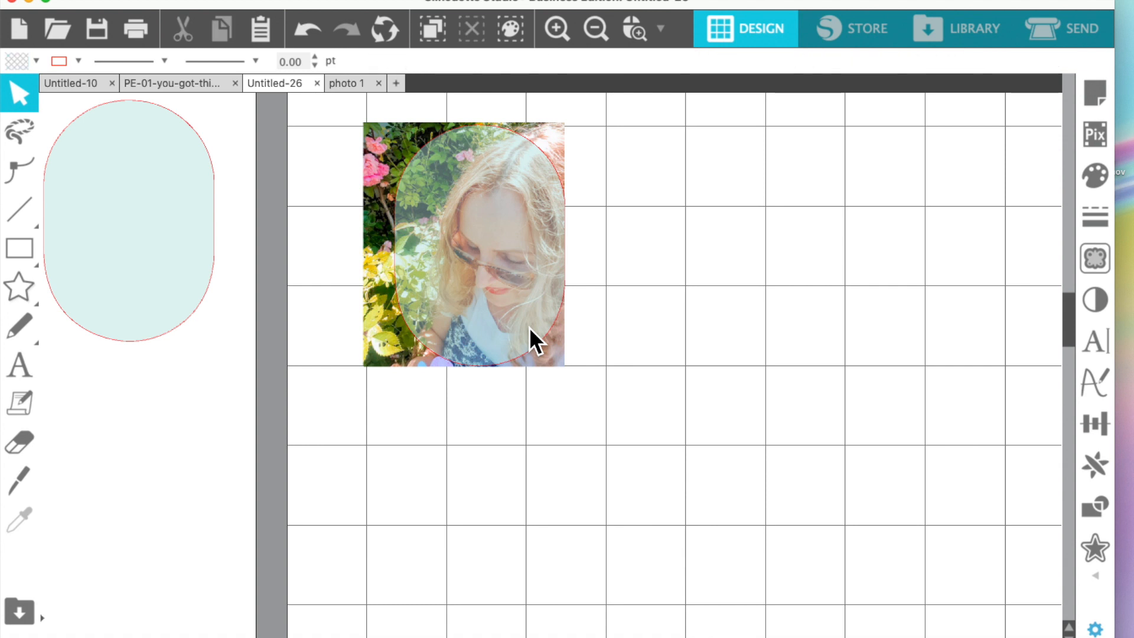
{"action": "left_click", "coordinate": [522, 315]}
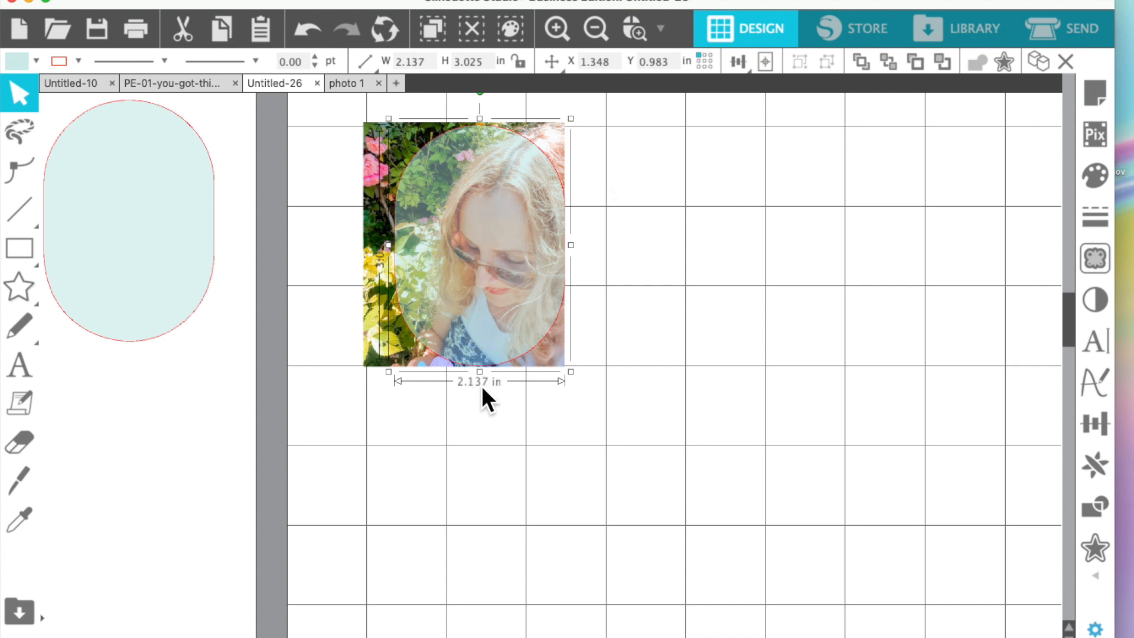
{"action": "left_click", "coordinate": [690, 337]}
{"action": "left_click", "coordinate": [566, 361]}
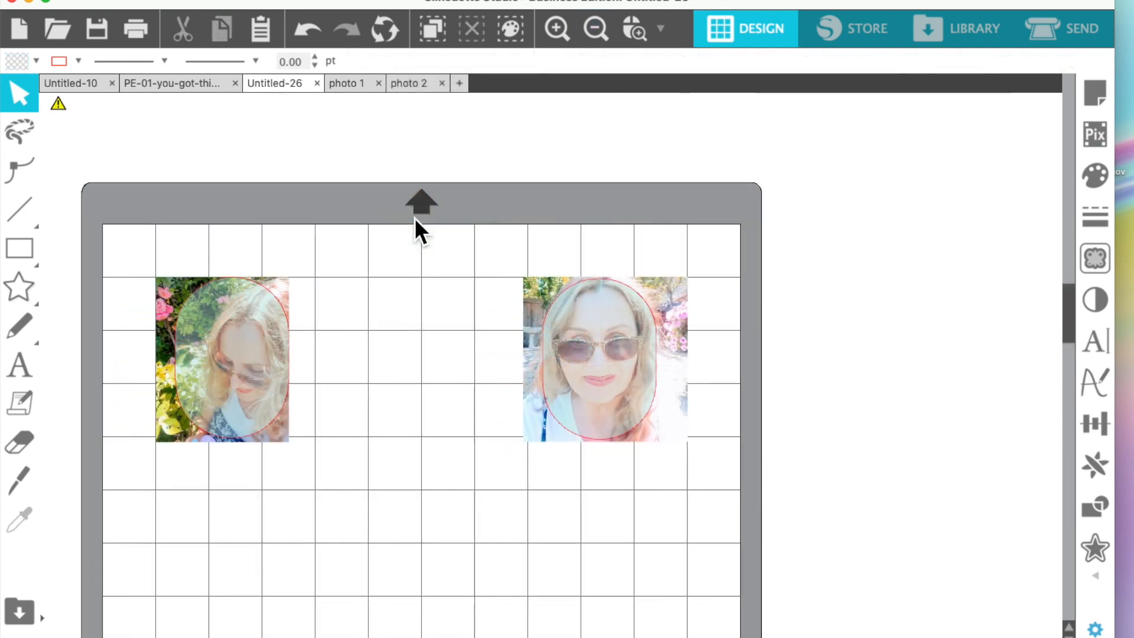
{"action": "scroll", "coordinate": [415, 217], "scroll_direction": "left", "scroll_amount": 3}
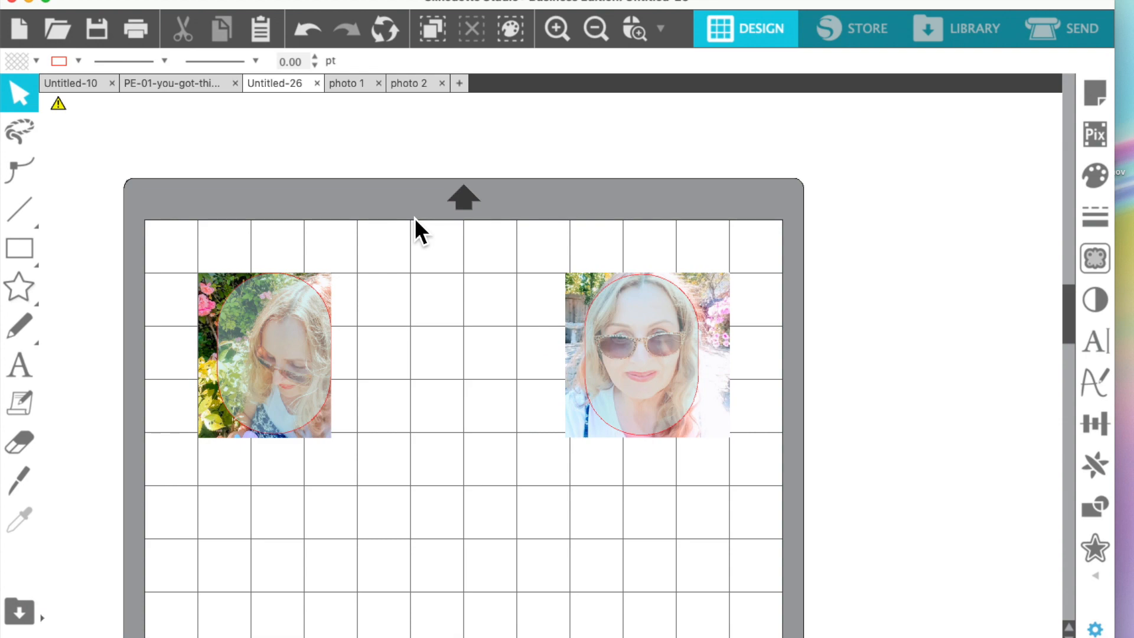